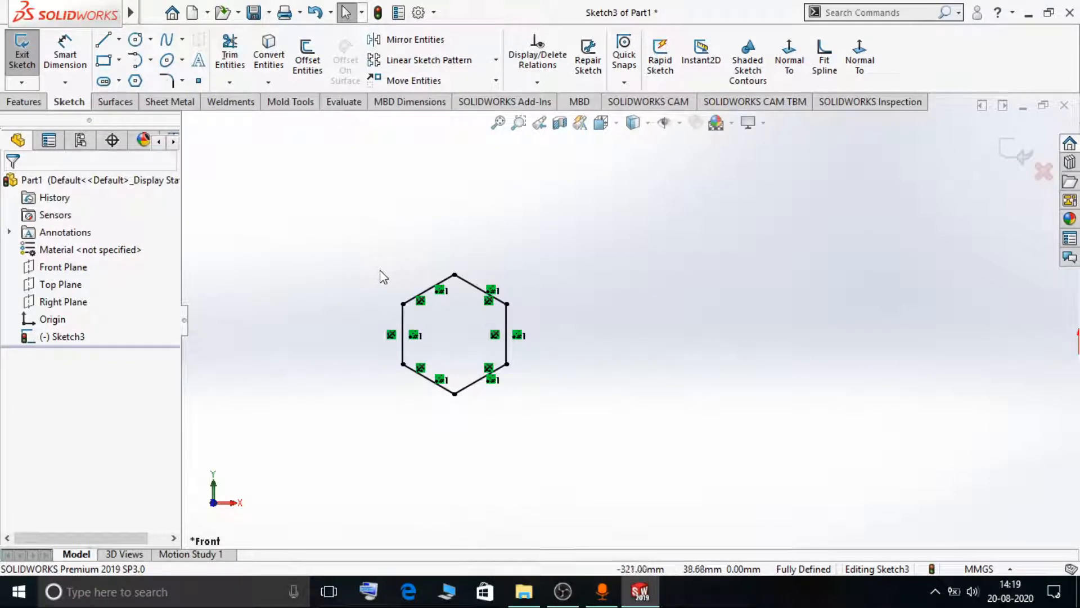
- Start a circular sketch pattern and select all six sides of the hexagon as the entities to pattern
{"action": "scroll", "coordinate": [381, 276], "scroll_direction": "up", "scroll_amount": 8}
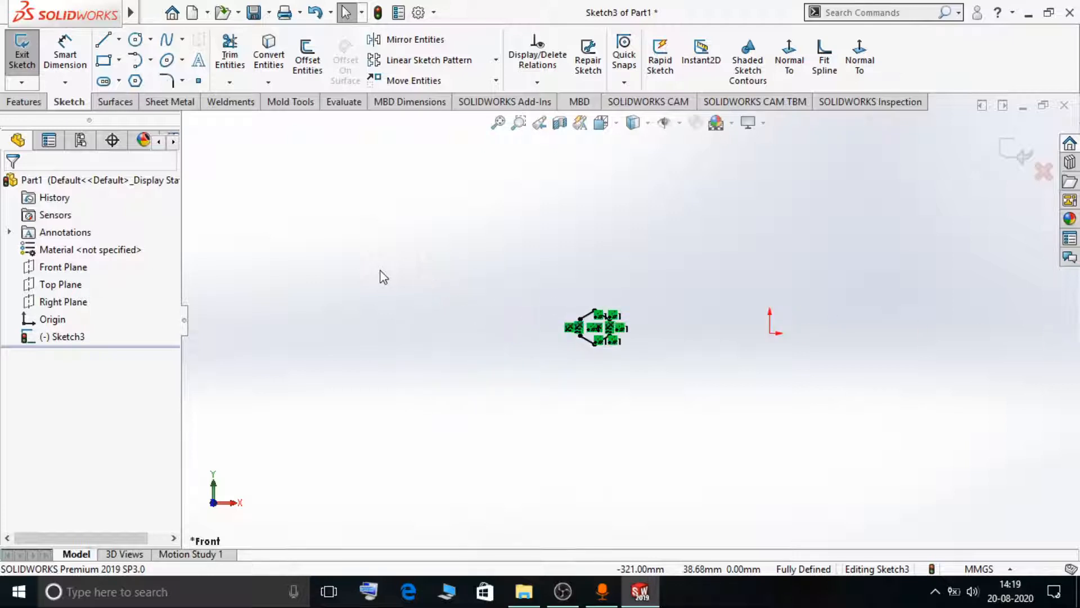
{"action": "scroll", "coordinate": [814, 340], "scroll_direction": "down", "scroll_amount": 3}
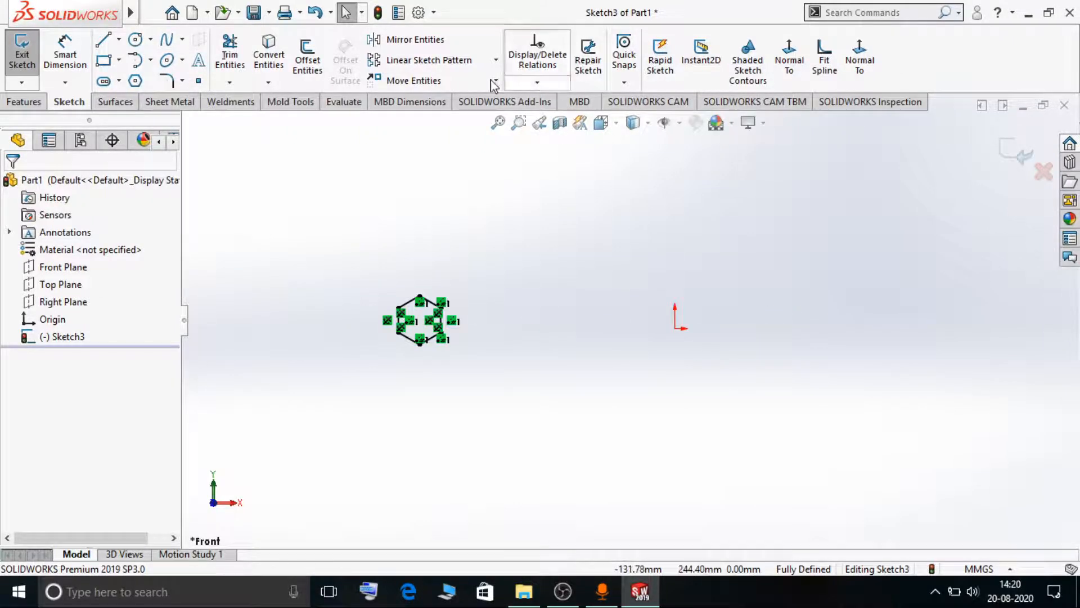
{"action": "left_click", "coordinate": [496, 60]}
{"action": "left_click", "coordinate": [488, 101]}
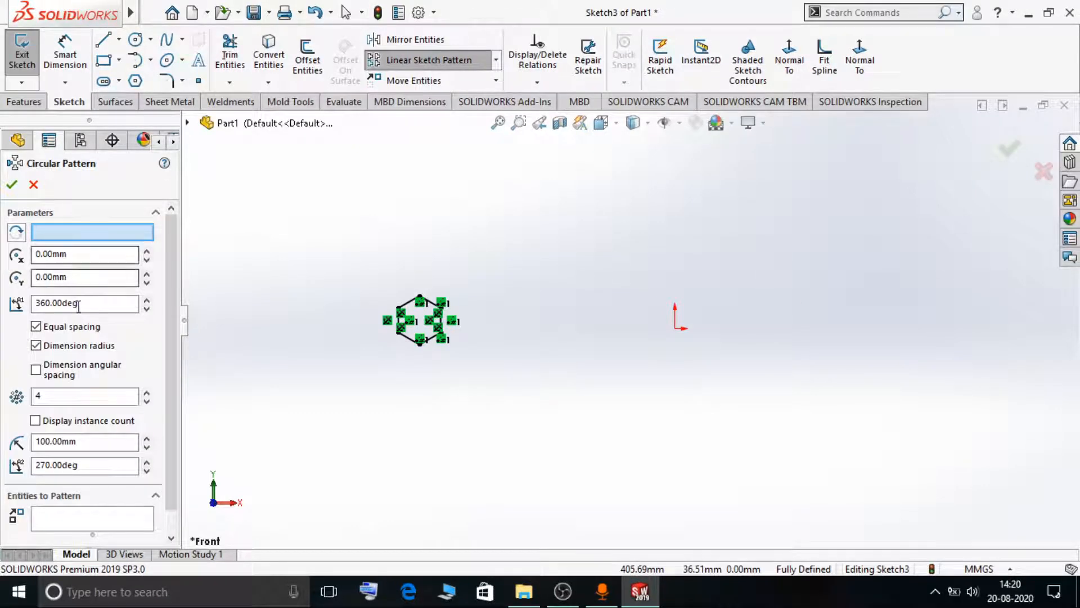
{"action": "scroll", "coordinate": [79, 313], "scroll_direction": "down", "scroll_amount": 1}
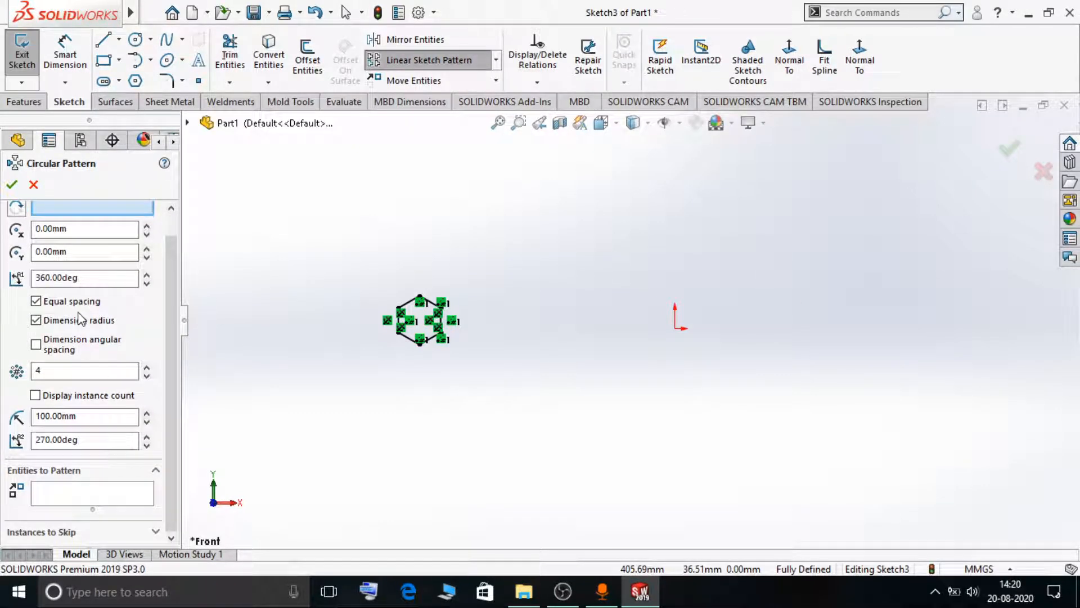
{"action": "scroll", "coordinate": [81, 320], "scroll_direction": "up", "scroll_amount": 1}
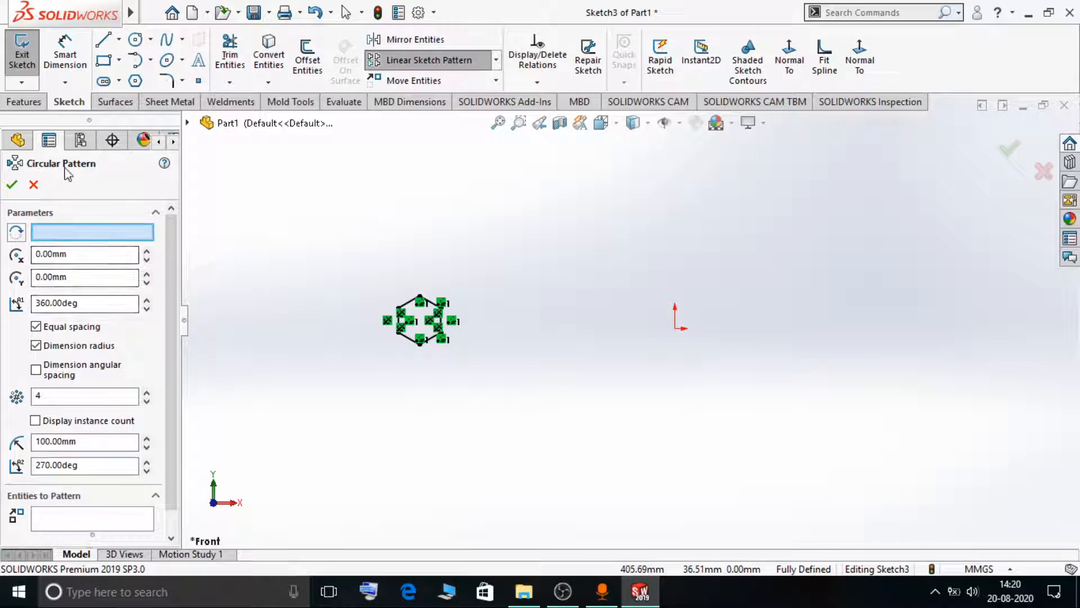
{"action": "scroll", "coordinate": [83, 333], "scroll_direction": "down", "scroll_amount": 1}
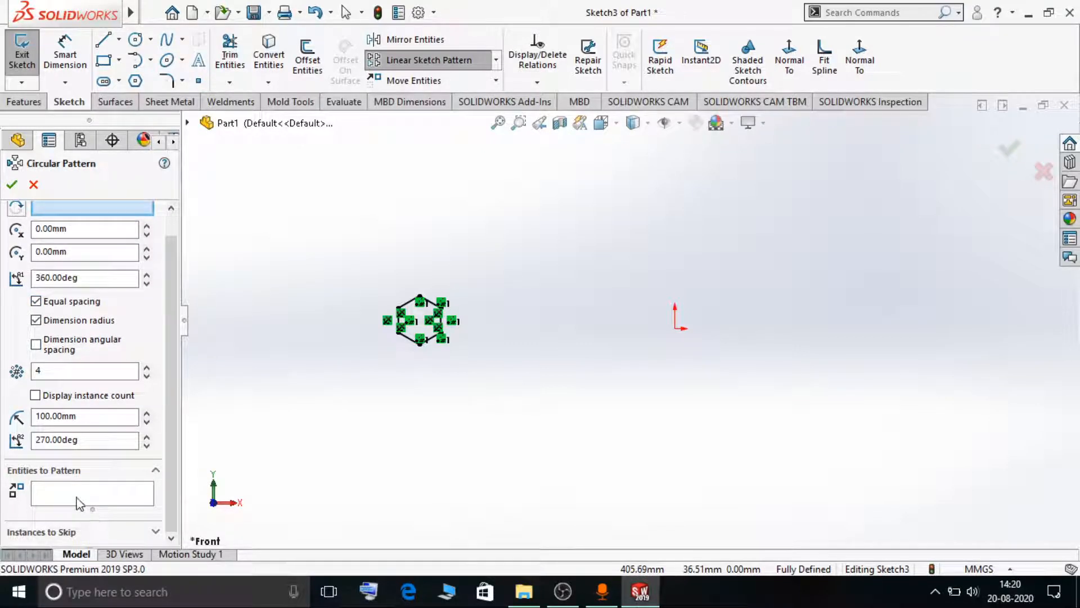
{"action": "left_click", "coordinate": [80, 495]}
{"action": "scroll", "coordinate": [448, 321], "scroll_direction": "down", "scroll_amount": 5}
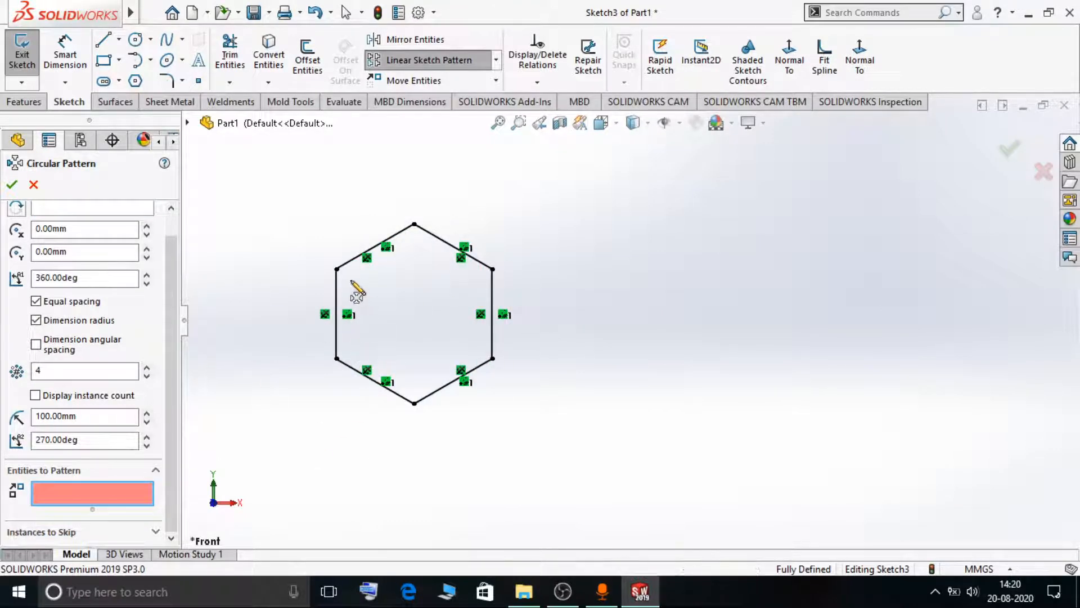
{"action": "left_click", "coordinate": [356, 262]}
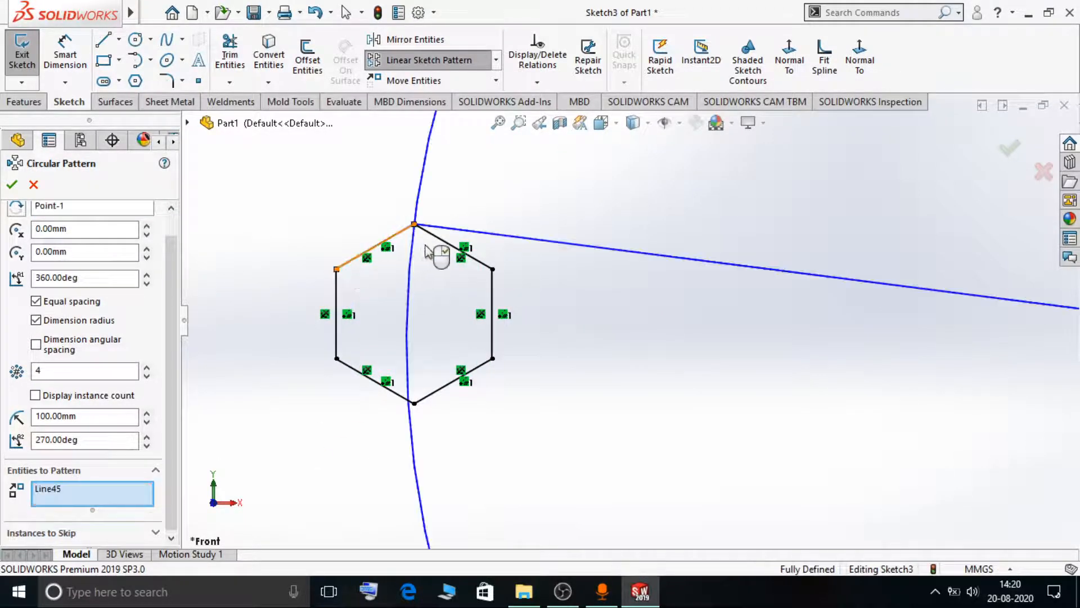
{"action": "left_click", "coordinate": [442, 245]}
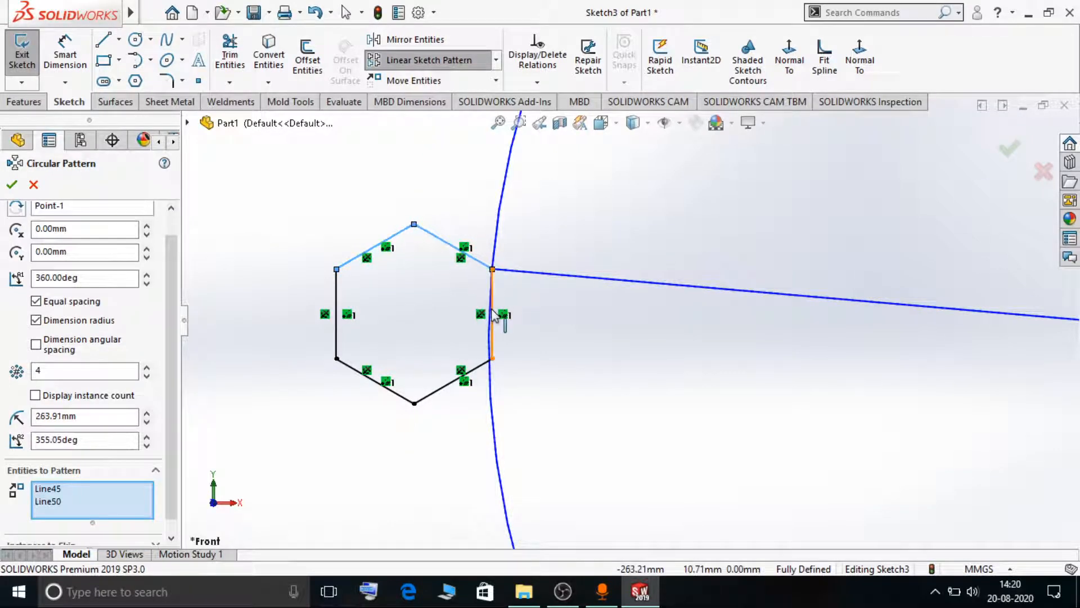
{"action": "left_click", "coordinate": [493, 319]}
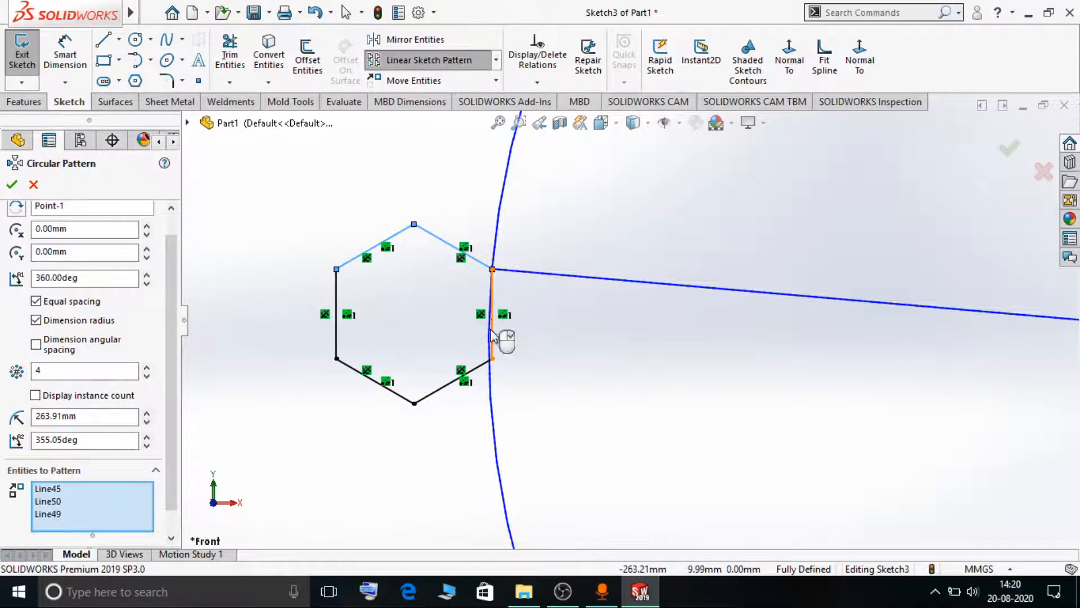
{"action": "left_click", "coordinate": [481, 365]}
{"action": "left_click", "coordinate": [384, 386]}
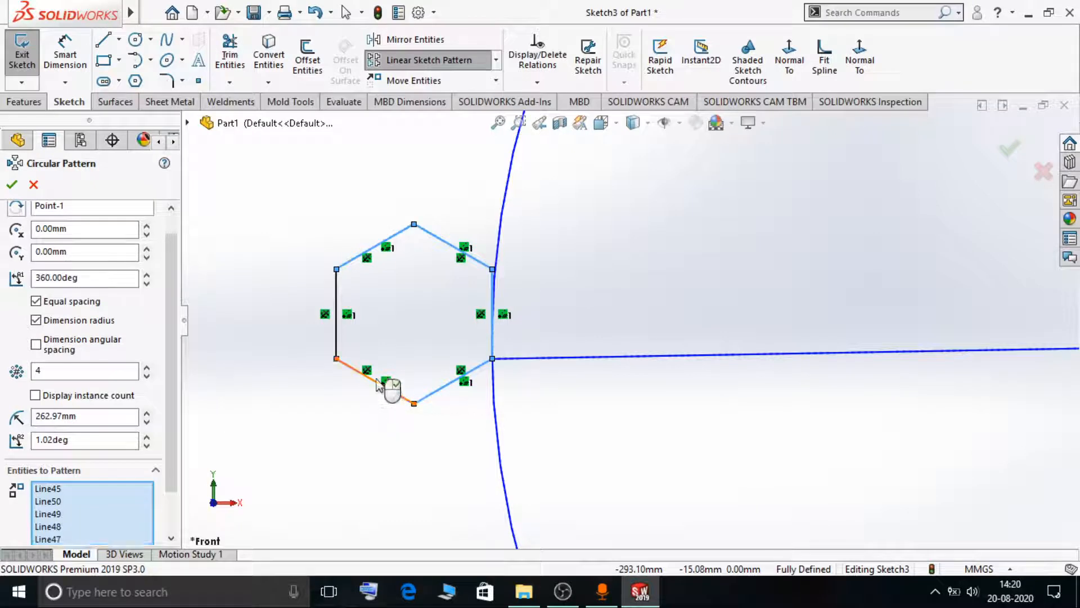
{"action": "left_click", "coordinate": [338, 335]}
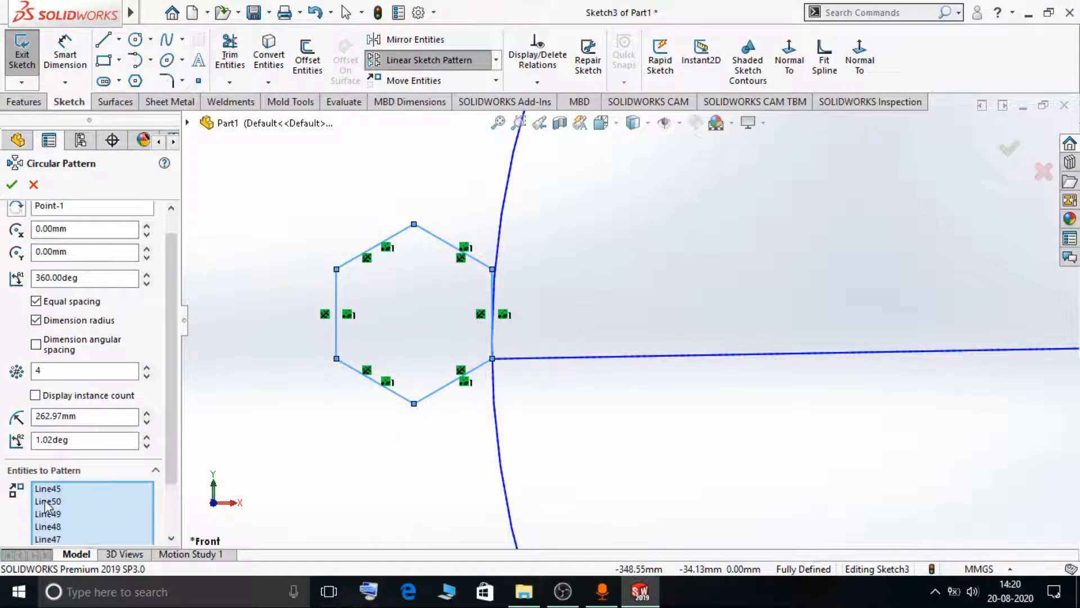
- Examine the circular pattern preview around the origin and move the Direction 1 callout clear of the centre
{"action": "left_click", "coordinate": [79, 501]}
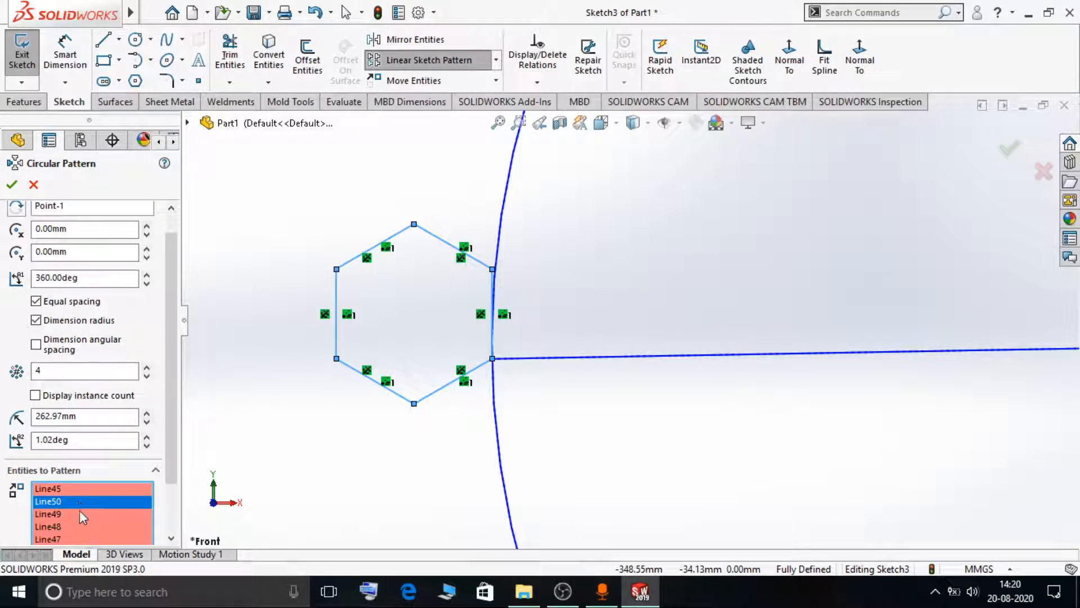
{"action": "scroll", "coordinate": [134, 380], "scroll_direction": "up", "scroll_amount": 1}
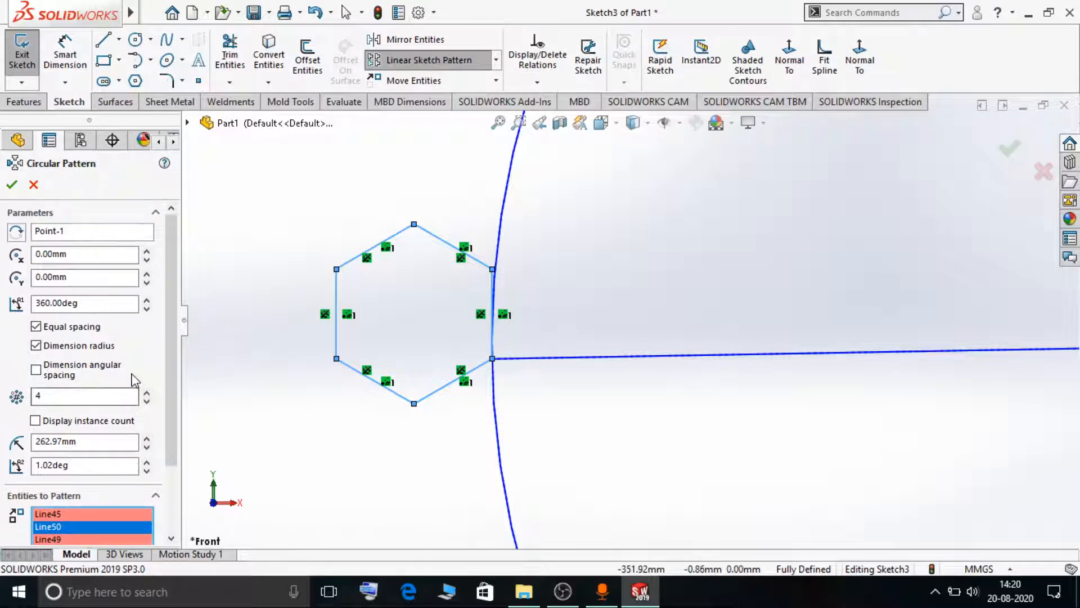
{"action": "scroll", "coordinate": [374, 333], "scroll_direction": "down", "scroll_amount": 6}
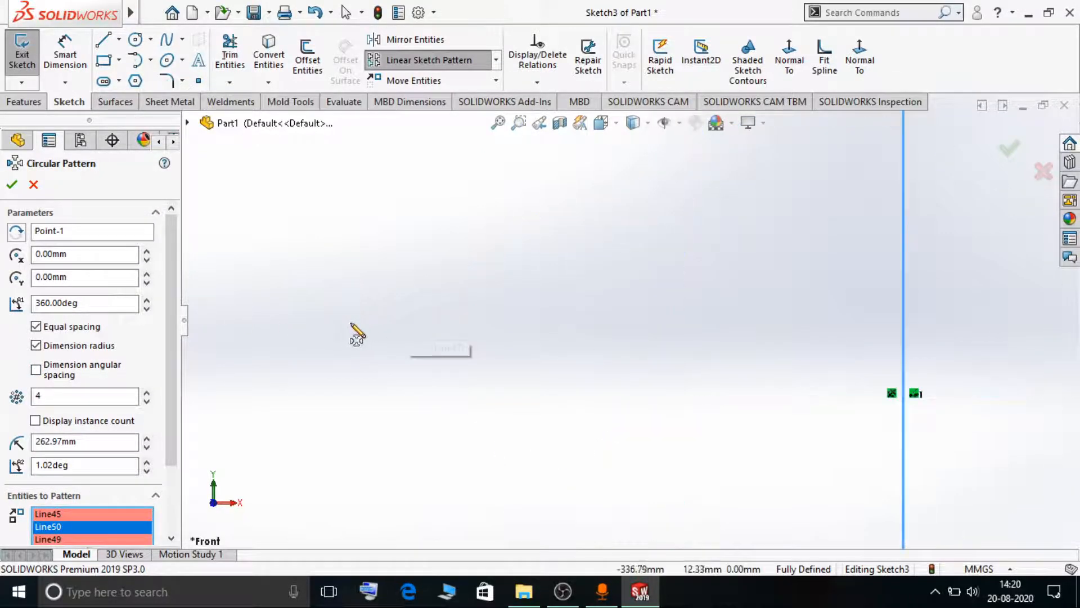
{"action": "scroll", "coordinate": [415, 326], "scroll_direction": "up", "scroll_amount": 5}
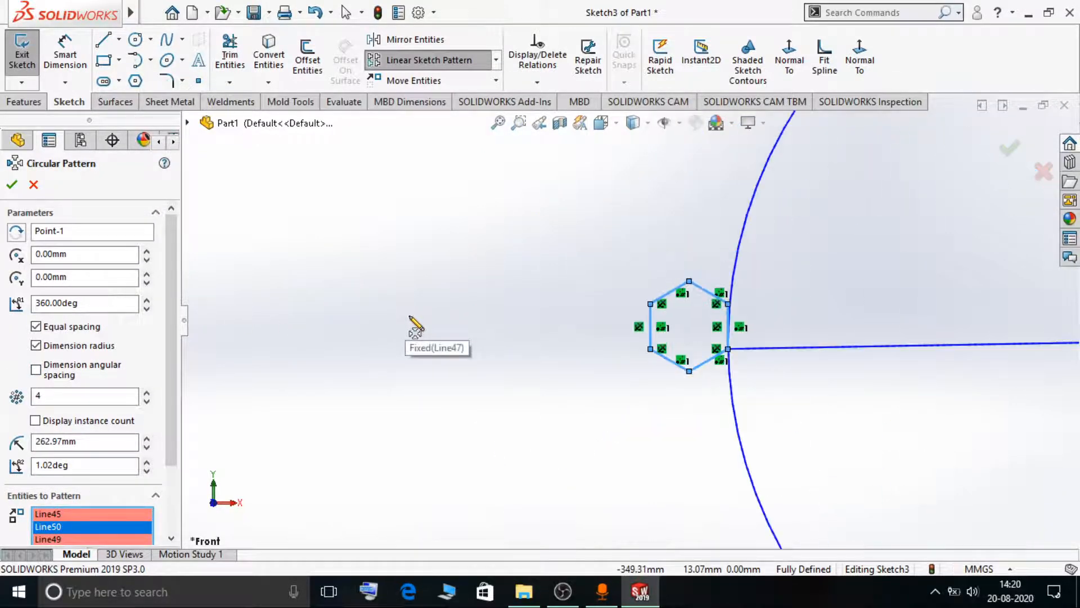
{"action": "scroll", "coordinate": [388, 332], "scroll_direction": "up", "scroll_amount": 4}
{"action": "scroll", "coordinate": [804, 332], "scroll_direction": "down", "scroll_amount": 4}
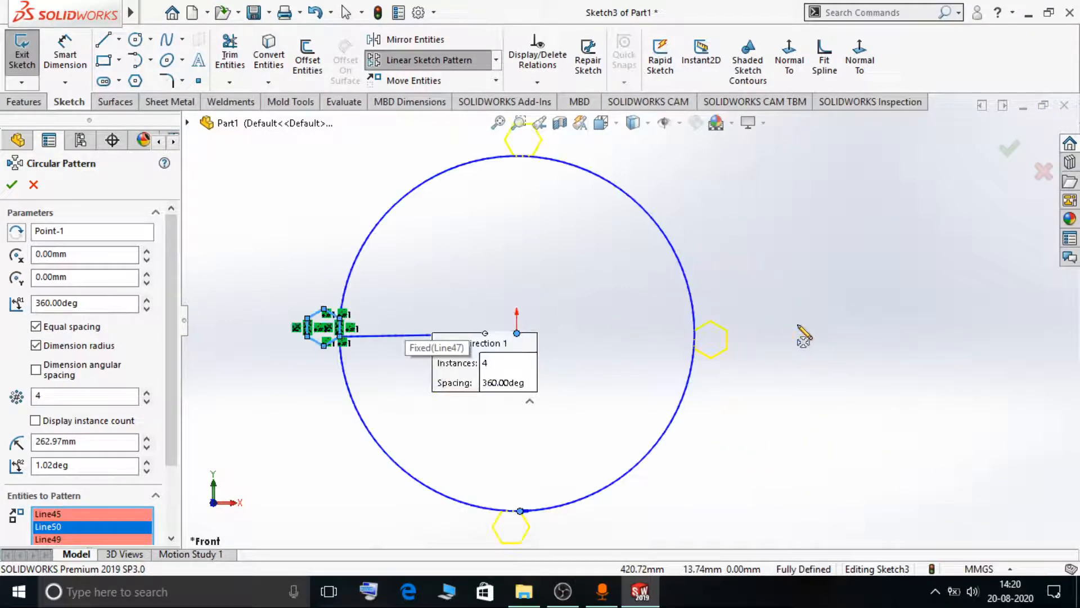
{"action": "scroll", "coordinate": [471, 353], "scroll_direction": "down", "scroll_amount": 1}
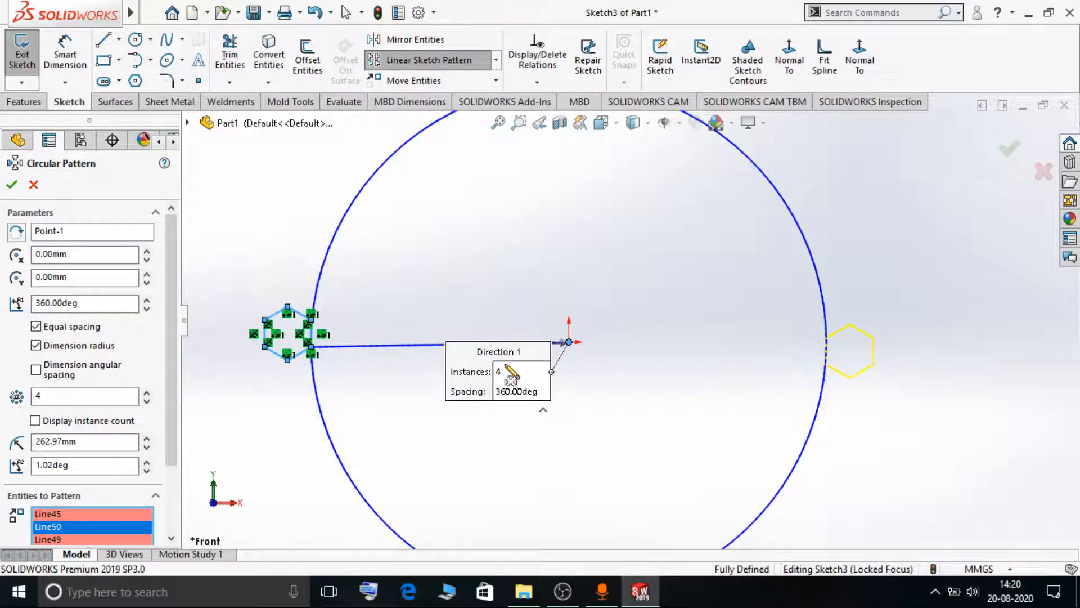
{"action": "left_click_drag", "start_coordinate": [509, 375], "coordinate": [527, 433]}
{"action": "scroll", "coordinate": [563, 346], "scroll_direction": "down", "scroll_amount": 3}
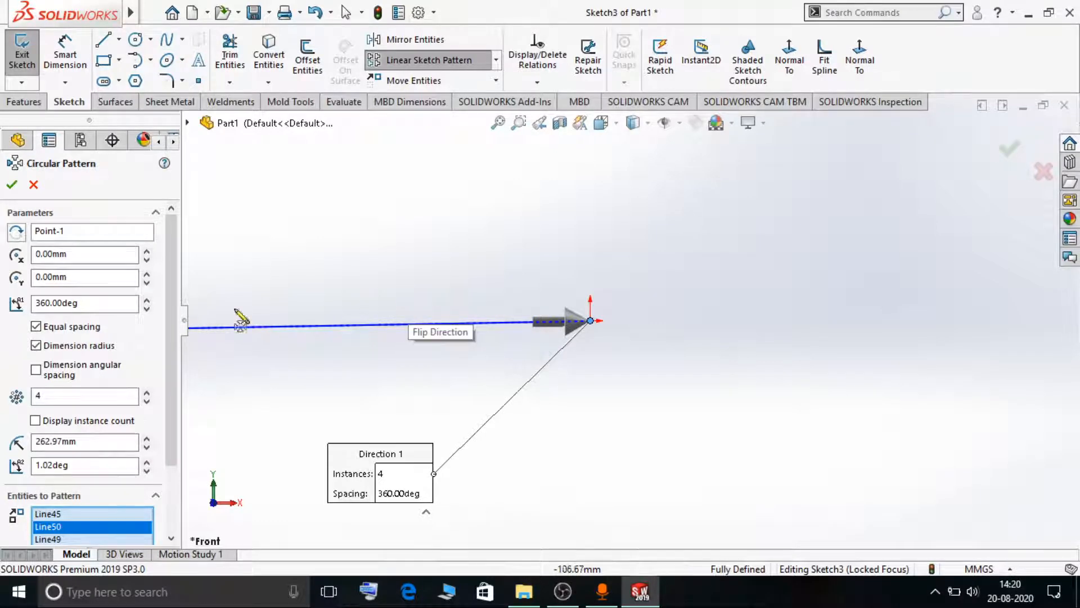
- Try shifting the pattern centre to X 10 mm and Y -10 mm
{"action": "left_click", "coordinate": [82, 254]}
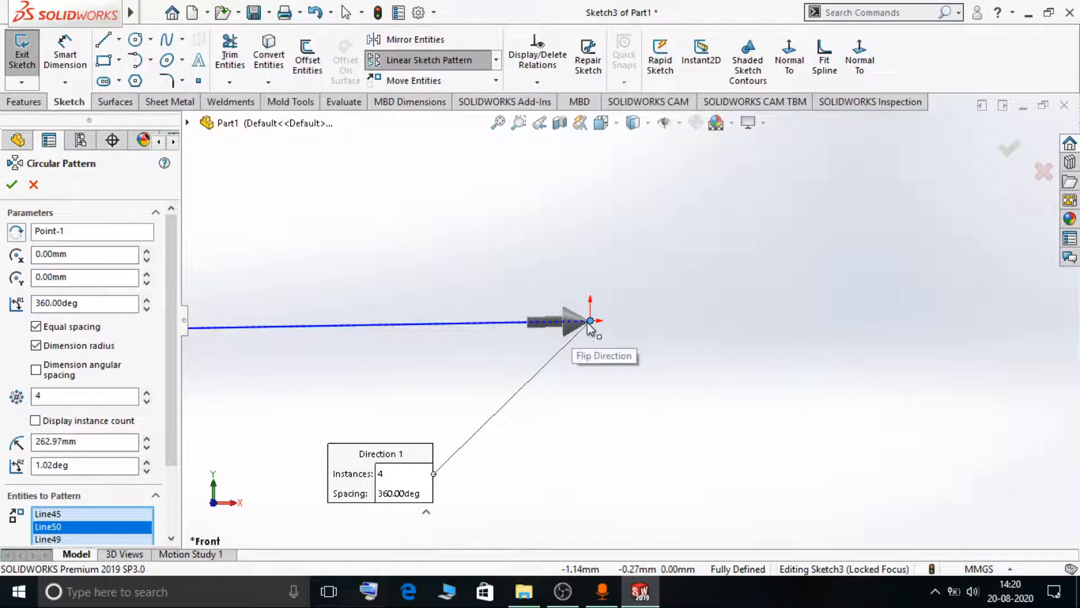
{"action": "left_click", "coordinate": [72, 255]}
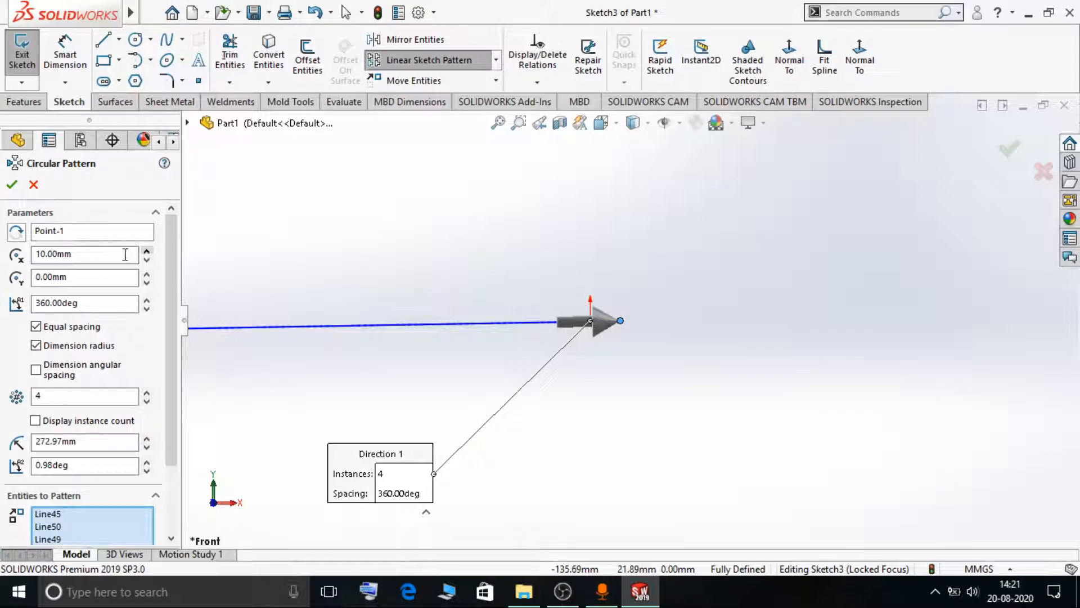
{"action": "left_click", "coordinate": [146, 282]}
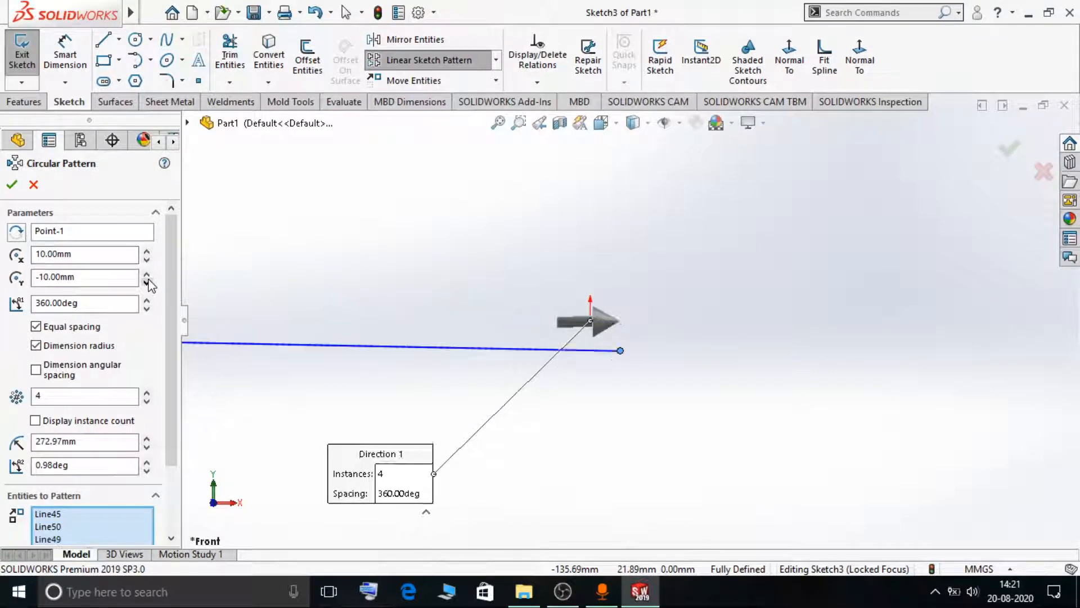
- Set the pattern centre to X 5 mm and Y 15 mm
{"action": "double_click", "coordinate": [72, 253]}
{"action": "key", "text": "BackSpace"}
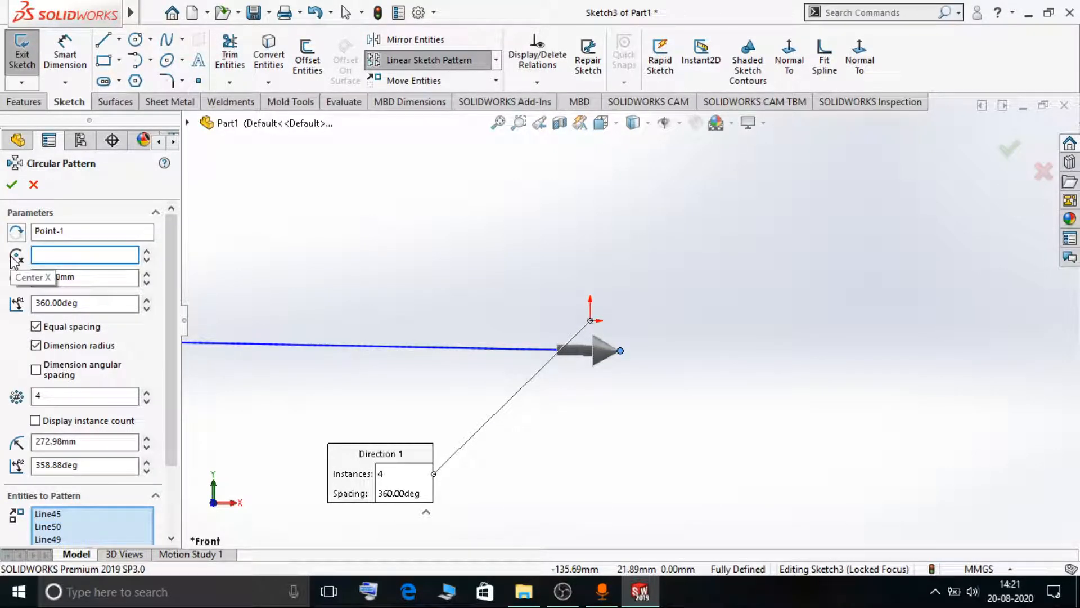
{"action": "type", "text": "5"}
{"action": "key", "text": "Return"}
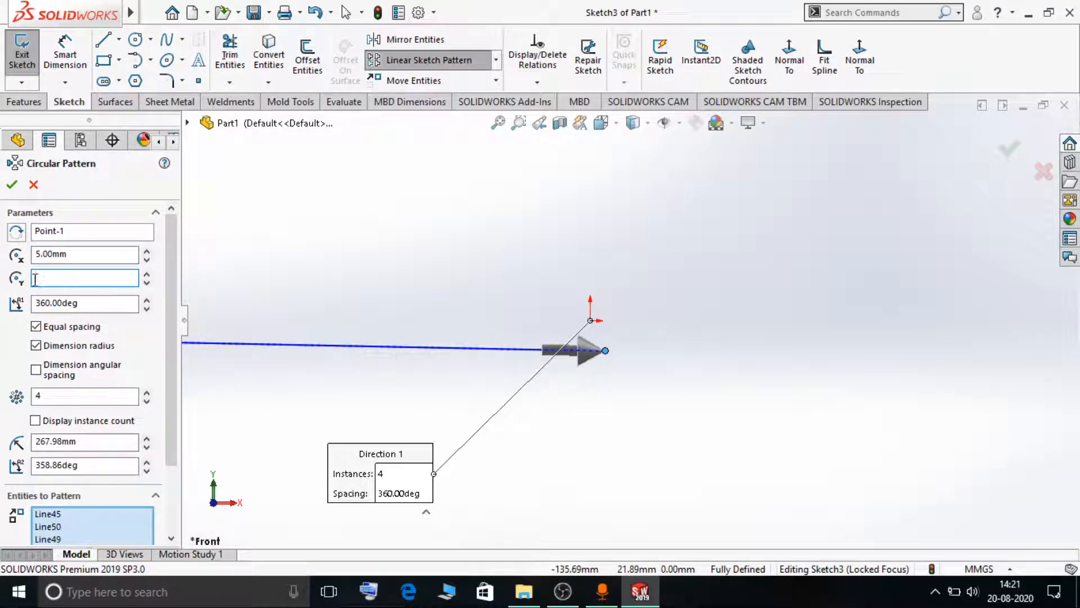
{"action": "type", "text": "15"}
{"action": "key", "text": "Return"}
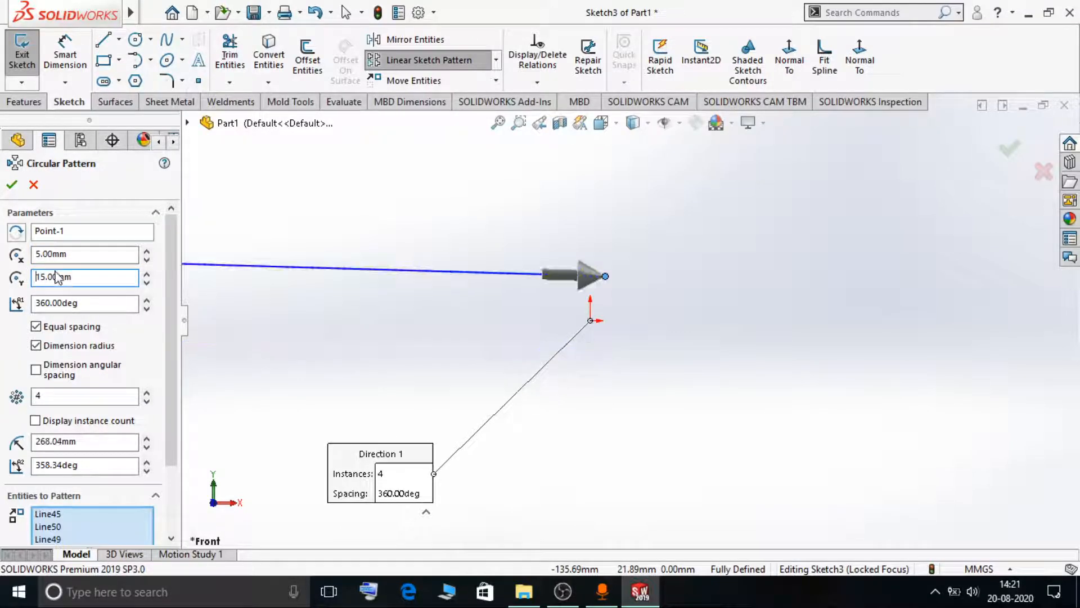
- Examine the pattern preview around the moved centre along with the total angle and instance count settings
{"action": "scroll", "coordinate": [406, 284], "scroll_direction": "down", "scroll_amount": 5}
{"action": "scroll", "coordinate": [405, 274], "scroll_direction": "up", "scroll_amount": 9}
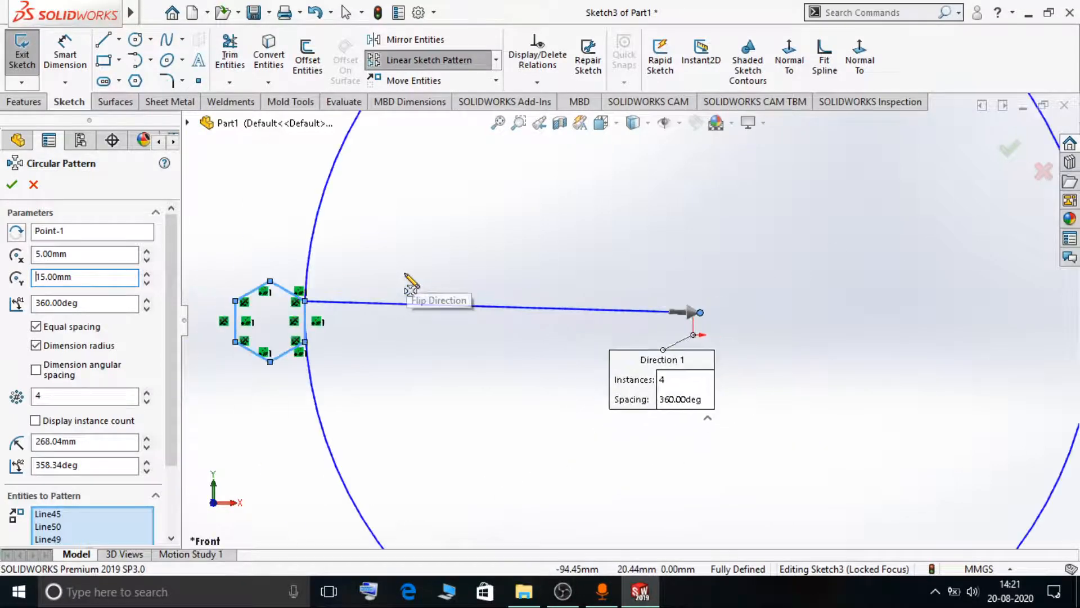
{"action": "scroll", "coordinate": [410, 282], "scroll_direction": "up", "scroll_amount": 4}
{"action": "scroll", "coordinate": [661, 343], "scroll_direction": "down", "scroll_amount": 3}
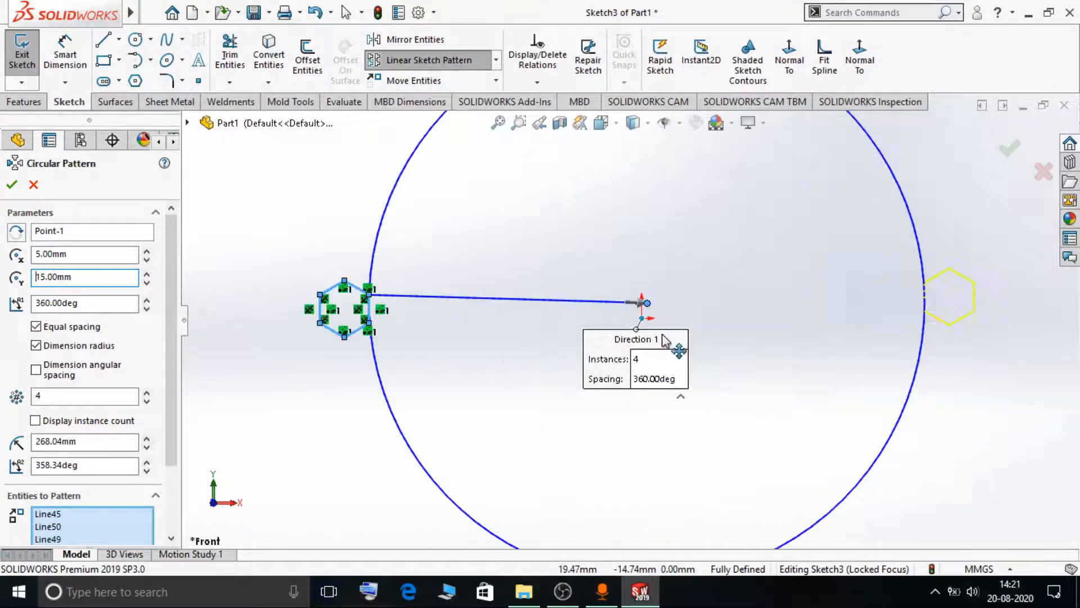
{"action": "left_click", "coordinate": [79, 304]}
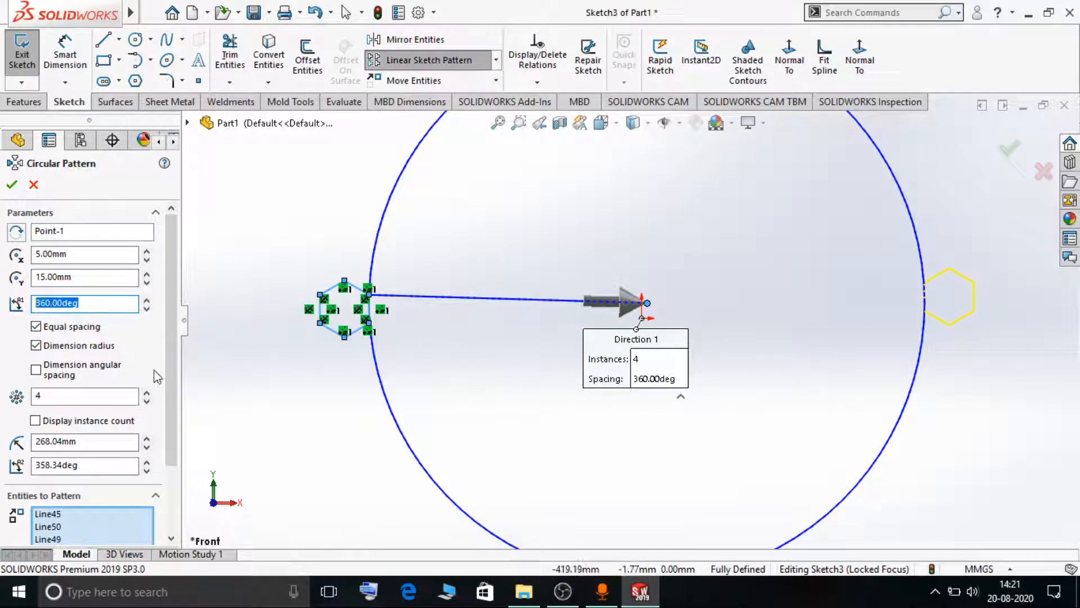
{"action": "left_click", "coordinate": [142, 358]}
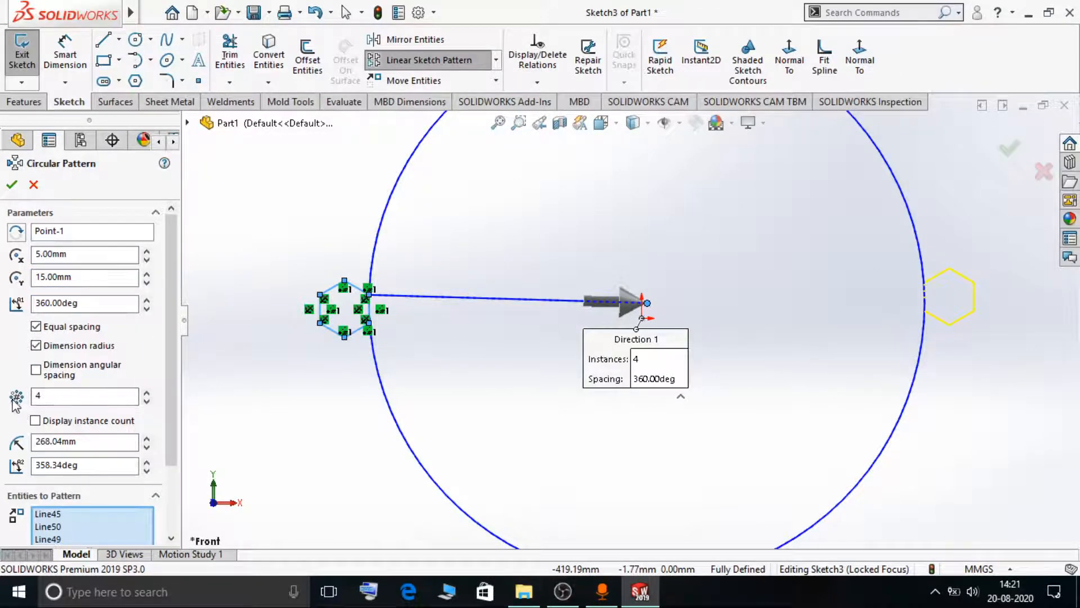
{"action": "left_click", "coordinate": [70, 397]}
{"action": "scroll", "coordinate": [366, 366], "scroll_direction": "up", "scroll_amount": 5}
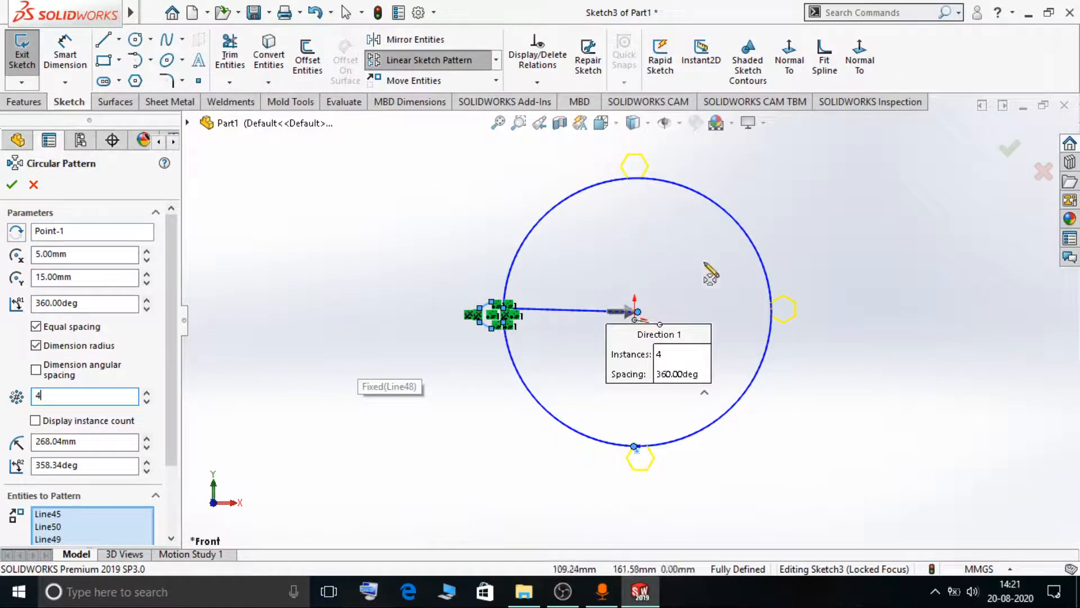
{"action": "left_click", "coordinate": [141, 375]}
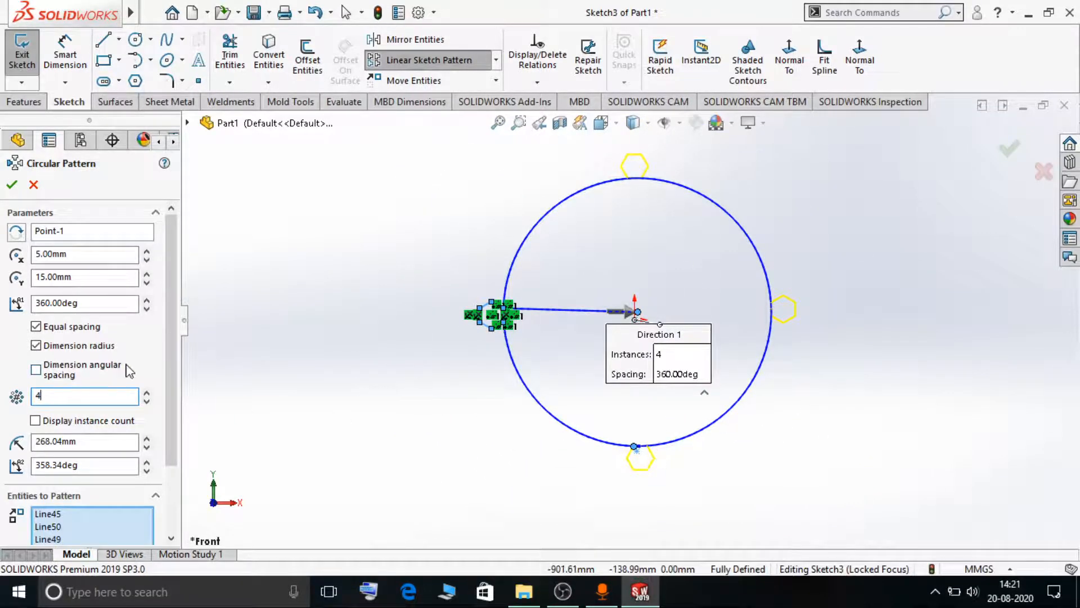
- Set the pattern to 12 equally spaced instances and select its total angle value
{"action": "left_click", "coordinate": [59, 330]}
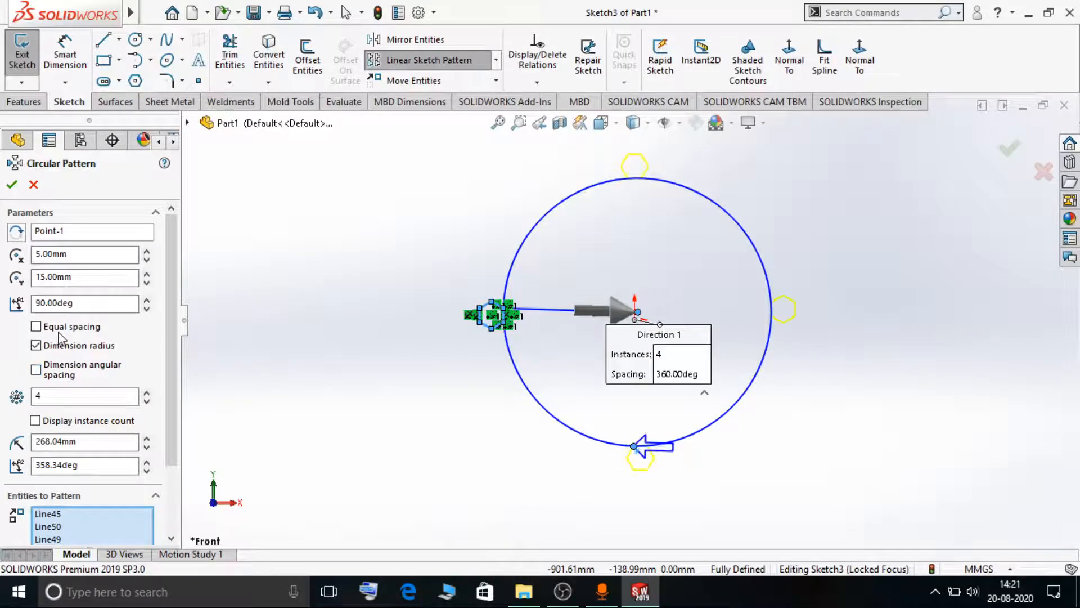
{"action": "left_click", "coordinate": [147, 393]}
{"action": "left_click", "coordinate": [146, 393]}
{"action": "left_click", "coordinate": [147, 392]}
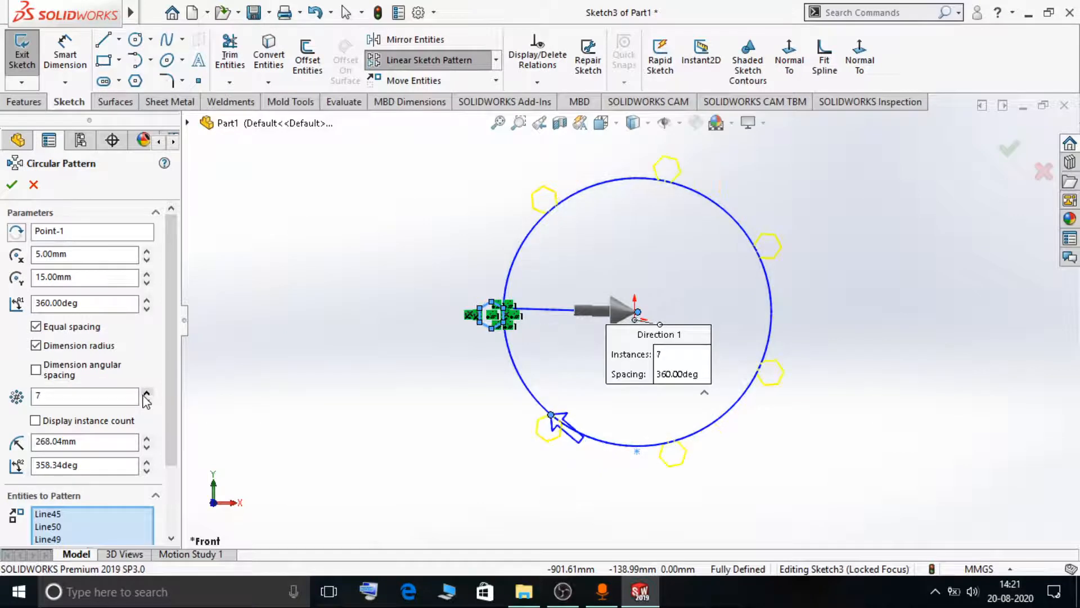
{"action": "left_click", "coordinate": [146, 394]}
{"action": "left_click", "coordinate": [147, 393]}
{"action": "left_click", "coordinate": [147, 394]}
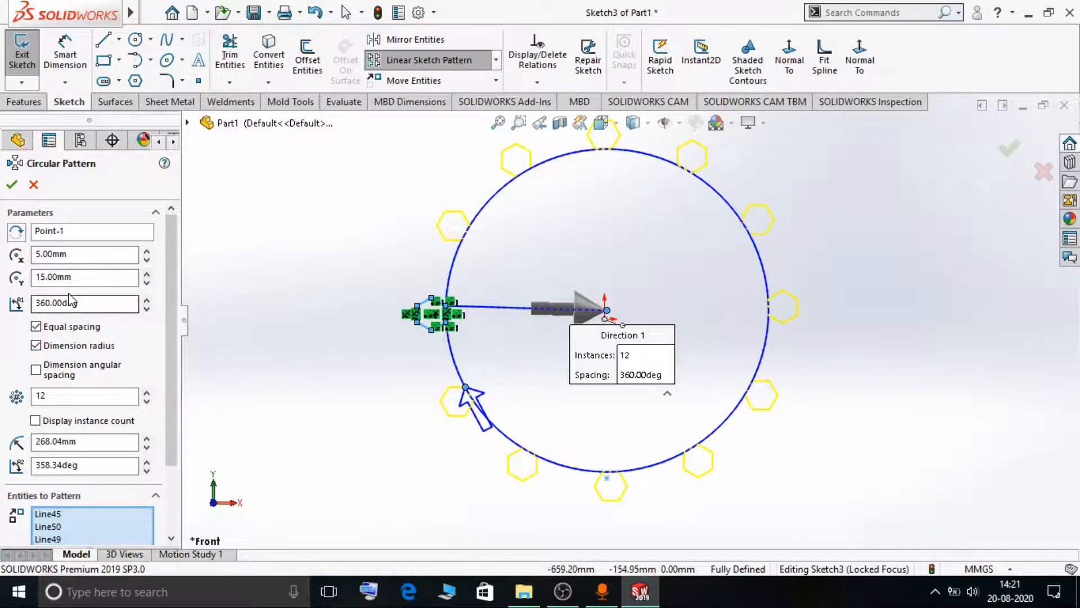
{"action": "left_click_drag", "start_coordinate": [84, 303], "coordinate": [62, 303]}
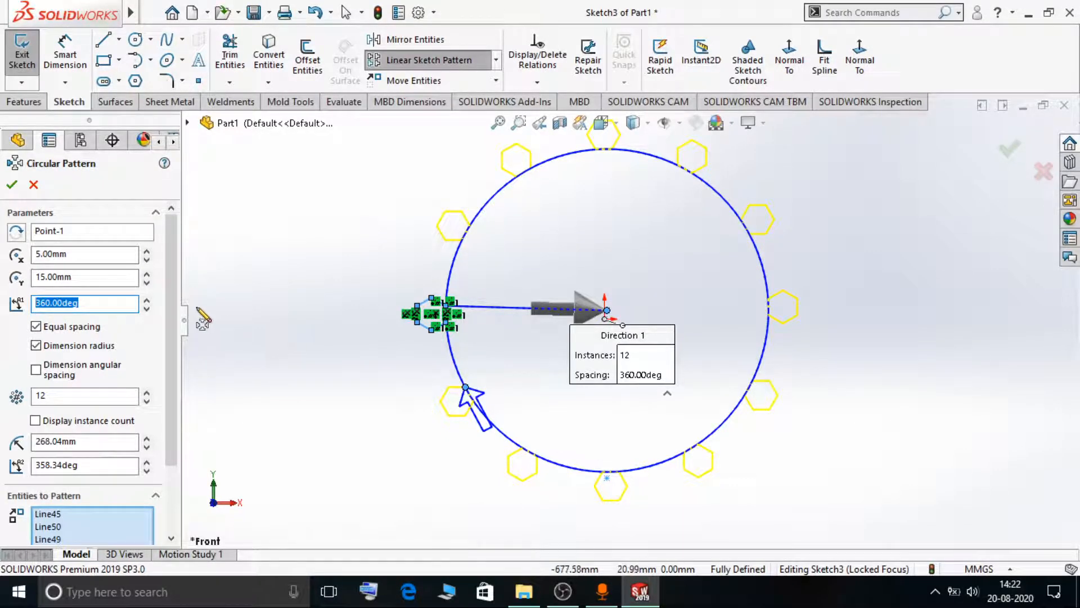
- Try a total pattern angle of 270 degrees and one of 180 degrees, inspecting the hexagon spread in the preview
{"action": "type", "text": "270"}
{"action": "key", "text": "Return"}
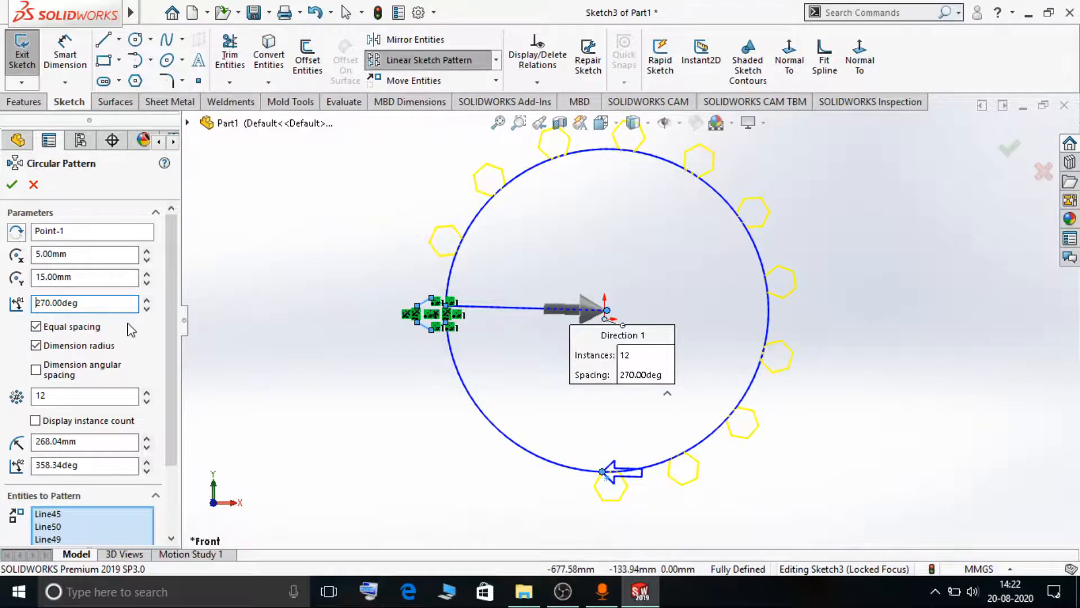
{"action": "double_click", "coordinate": [80, 303]}
{"action": "type", "text": "180"}
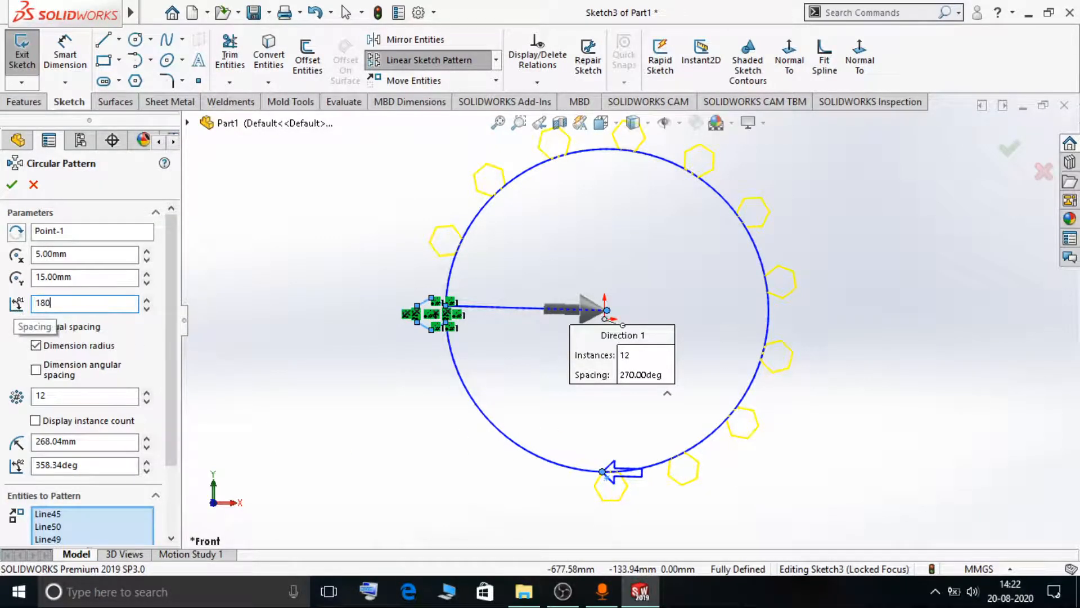
{"action": "key", "text": "Return"}
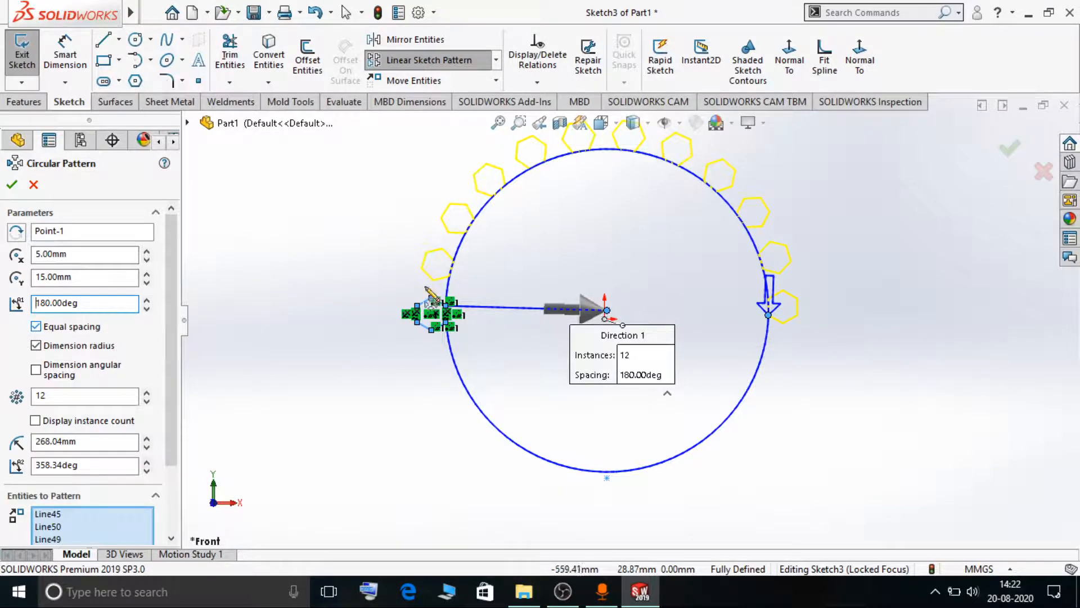
{"action": "scroll", "coordinate": [810, 231], "scroll_direction": "down", "scroll_amount": 3}
{"action": "scroll", "coordinate": [794, 239], "scroll_direction": "up", "scroll_amount": 1}
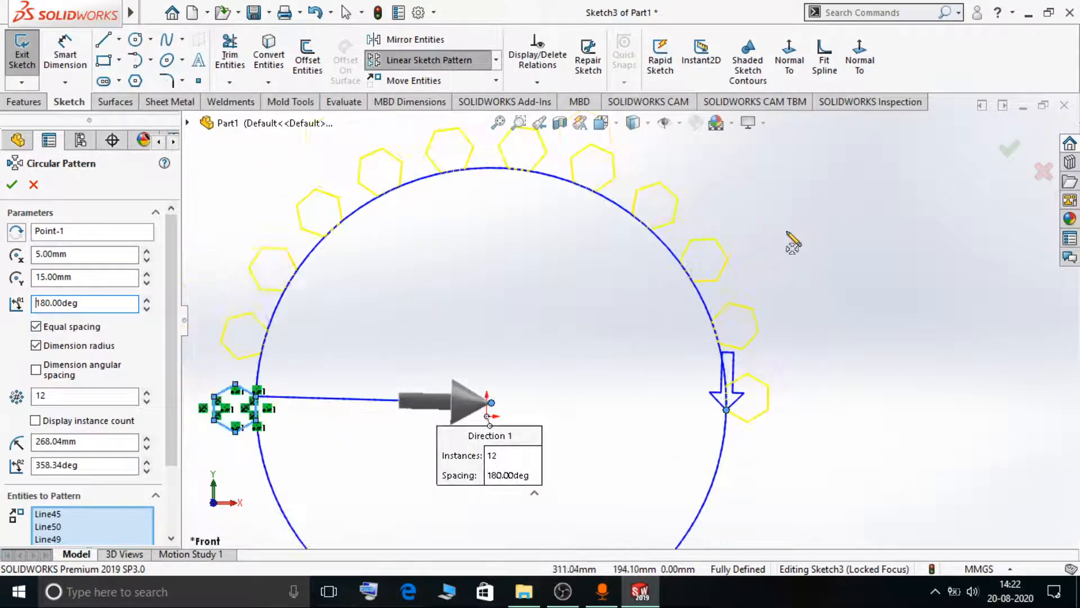
{"action": "scroll", "coordinate": [787, 258], "scroll_direction": "up", "scroll_amount": 4}
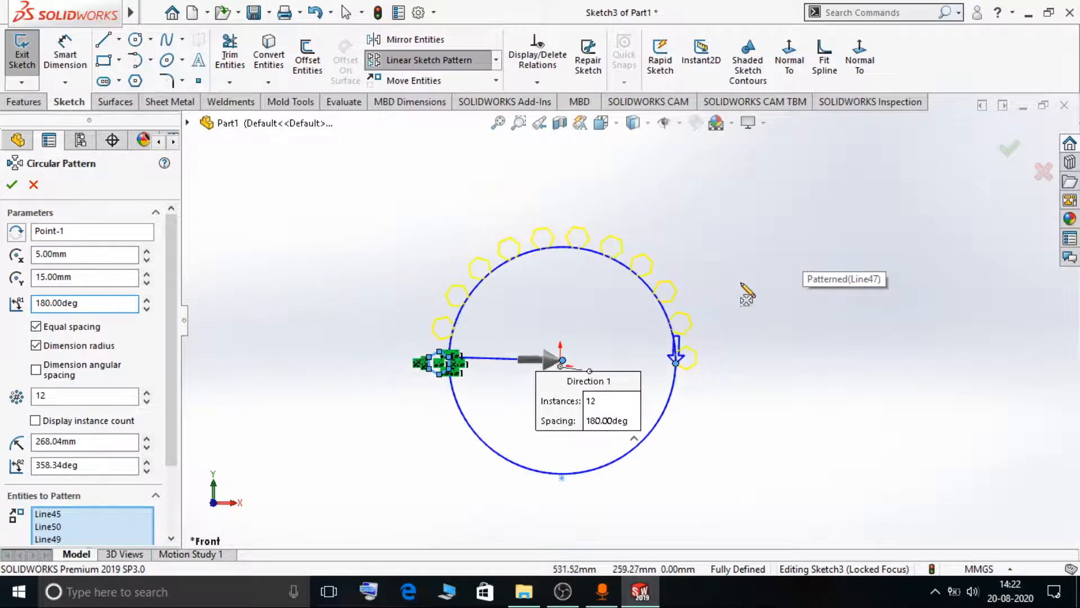
- Turn the Dimension radius option off and on again to compare its effect on the pattern preview
{"action": "left_click", "coordinate": [79, 348]}
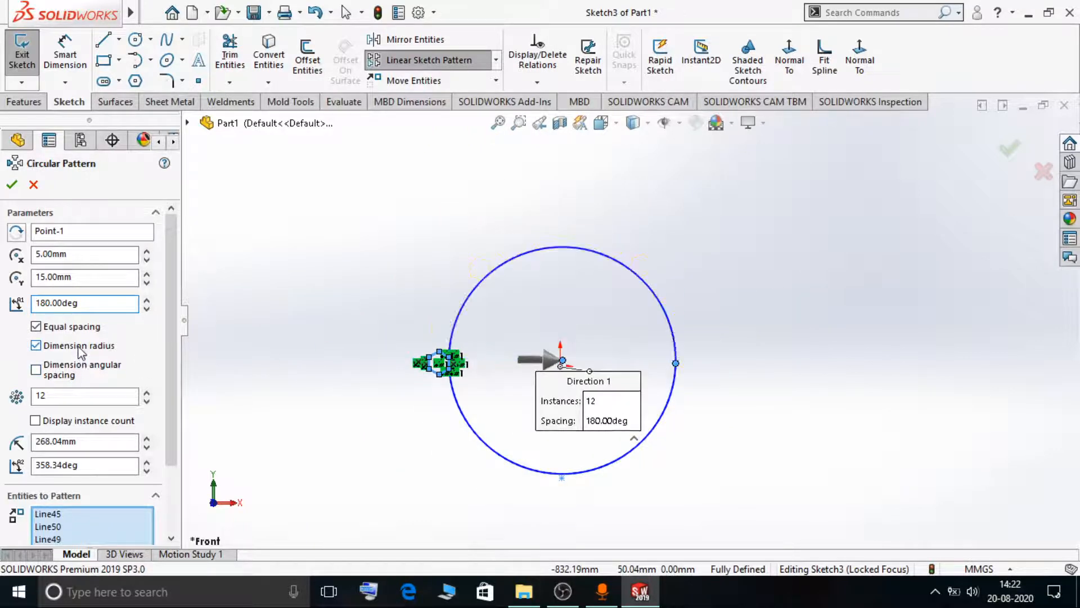
{"action": "scroll", "coordinate": [605, 377], "scroll_direction": "down", "scroll_amount": 4}
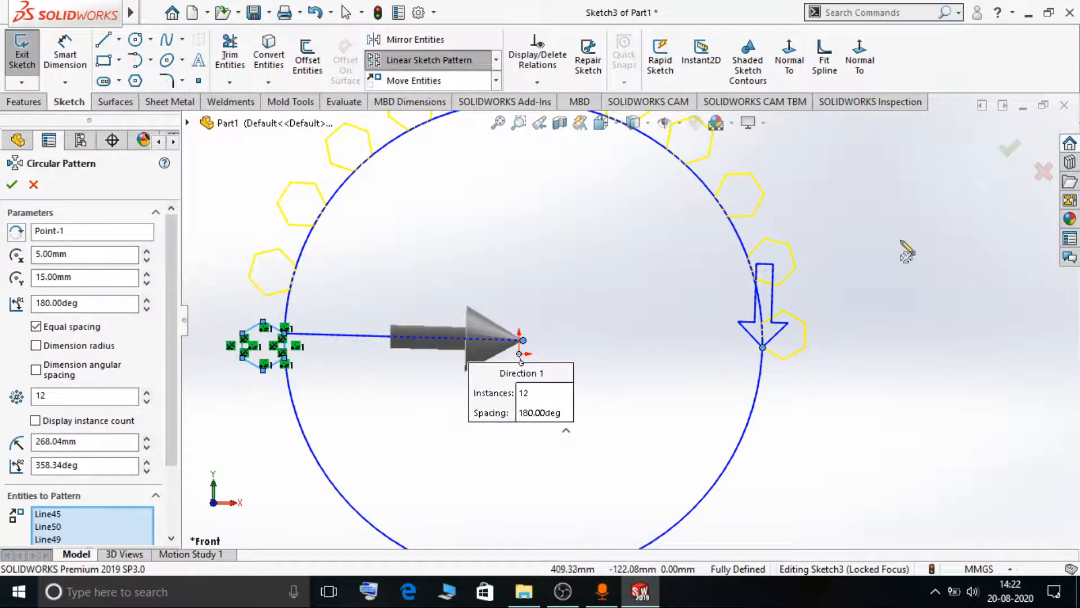
{"action": "scroll", "coordinate": [515, 374], "scroll_direction": "up", "scroll_amount": 1}
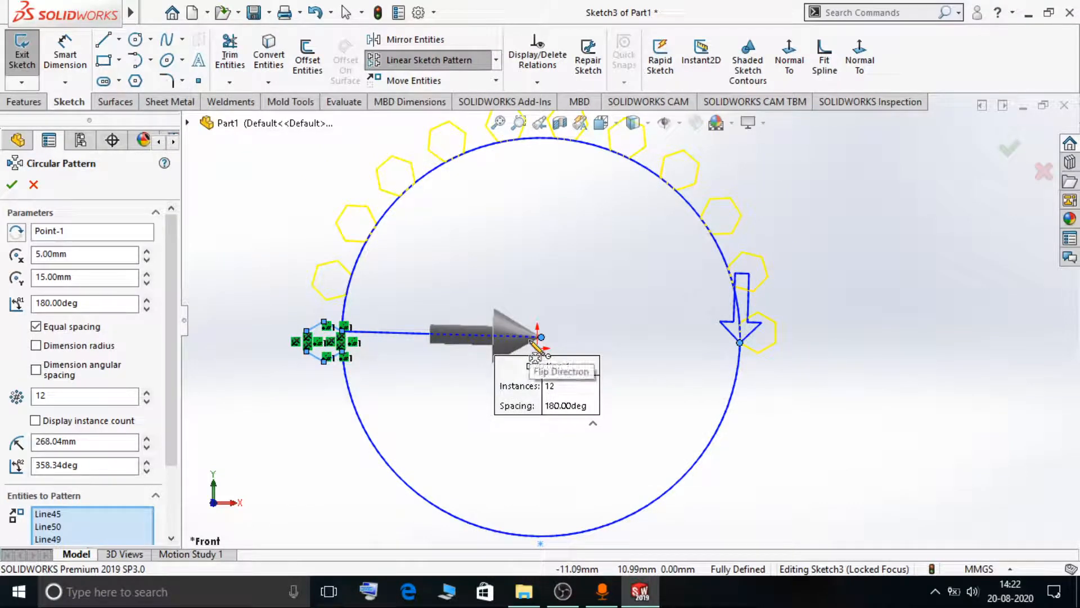
{"action": "left_click", "coordinate": [95, 349]}
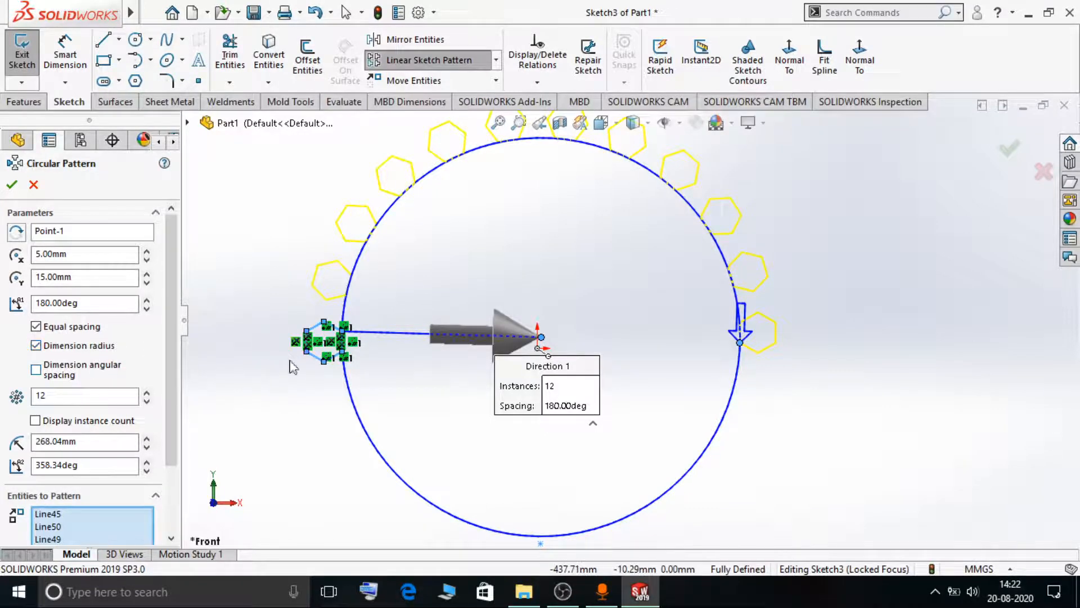
{"action": "scroll", "coordinate": [535, 328], "scroll_direction": "down", "scroll_amount": 2}
{"action": "scroll", "coordinate": [535, 329], "scroll_direction": "up", "scroll_amount": 4}
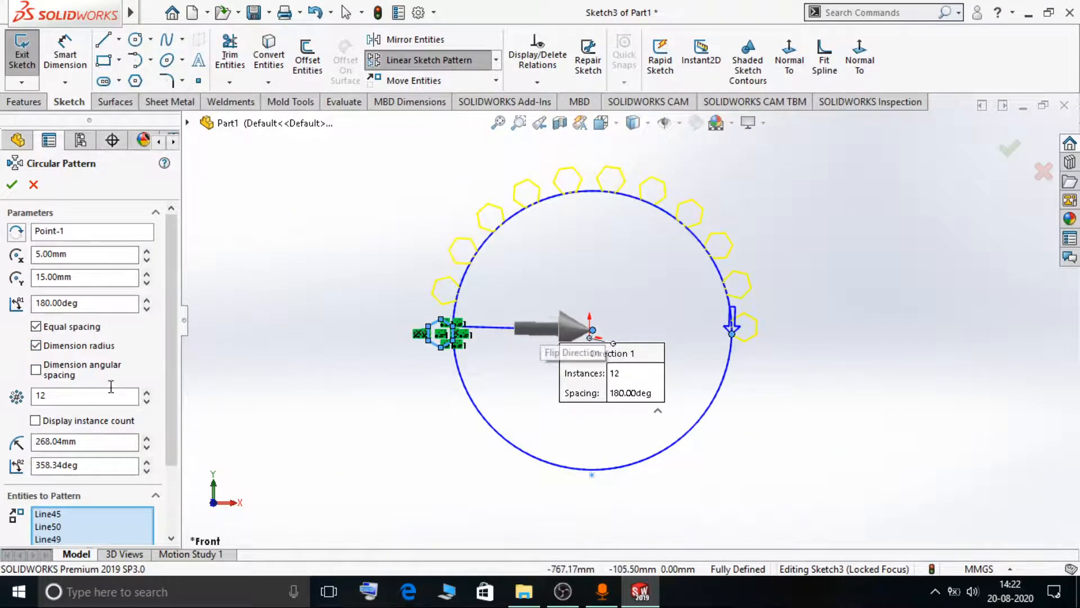
- Try the Dimension angular spacing option, then switch the pattern back to Equal spacing
{"action": "left_click", "coordinate": [67, 371]}
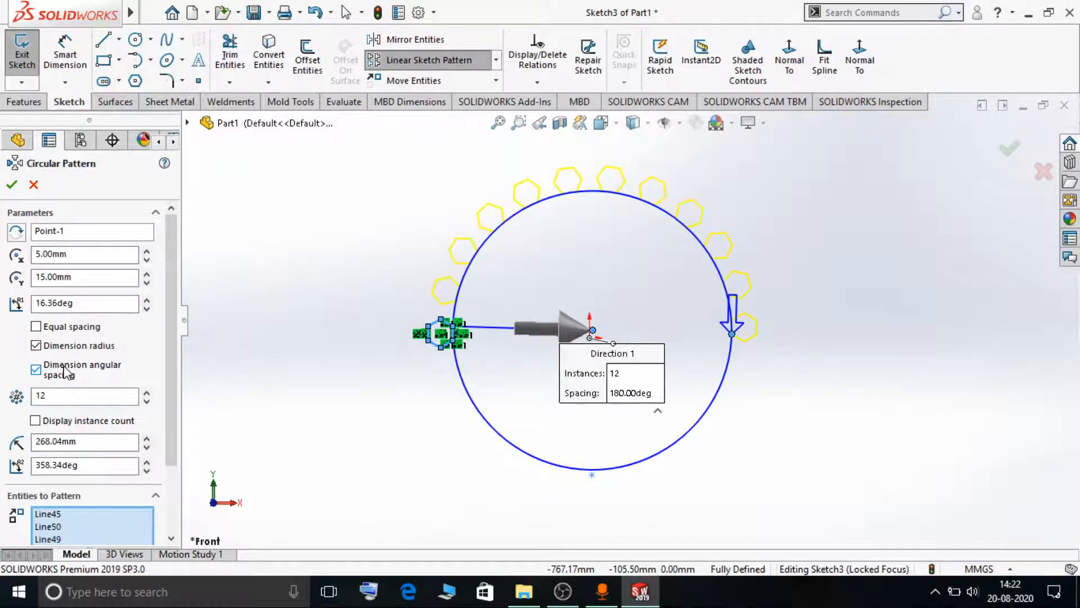
{"action": "scroll", "coordinate": [523, 264], "scroll_direction": "down", "scroll_amount": 3}
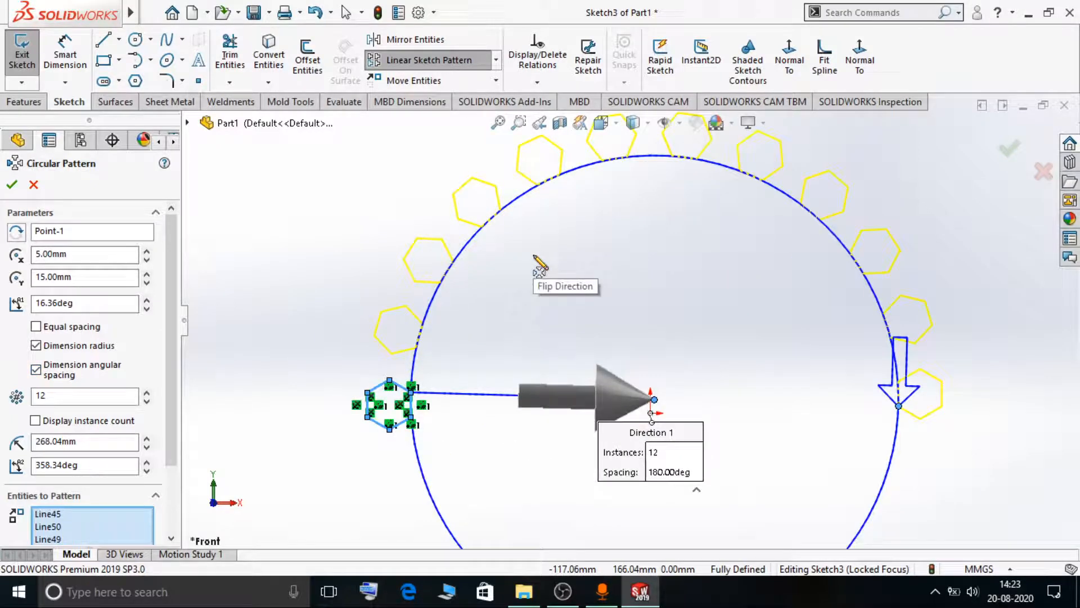
{"action": "left_click", "coordinate": [67, 327]}
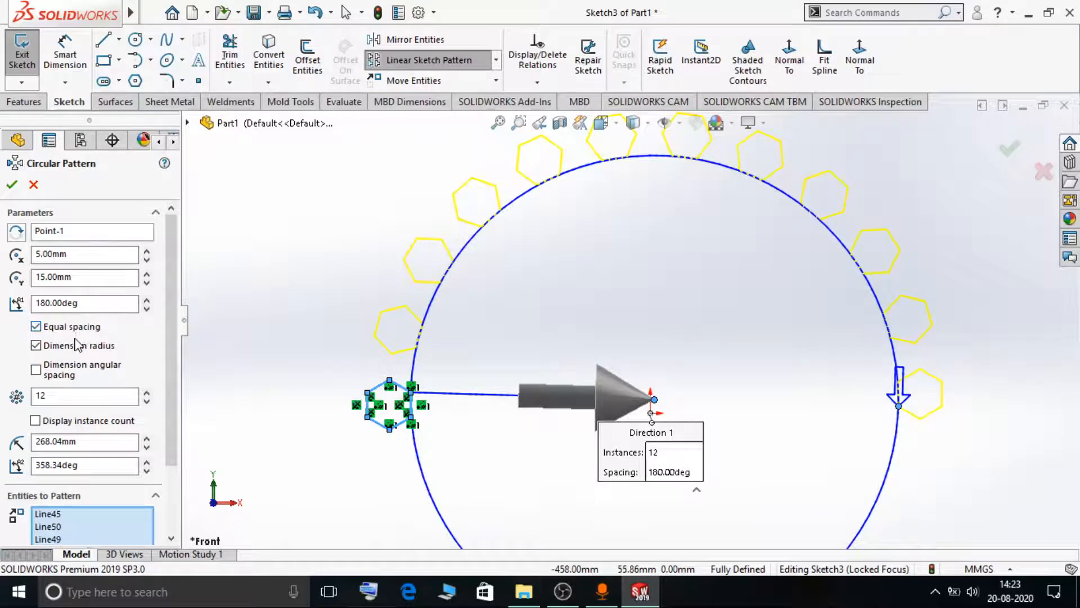
{"action": "scroll", "coordinate": [433, 337], "scroll_direction": "down", "scroll_amount": 3}
{"action": "scroll", "coordinate": [432, 287], "scroll_direction": "up", "scroll_amount": 5}
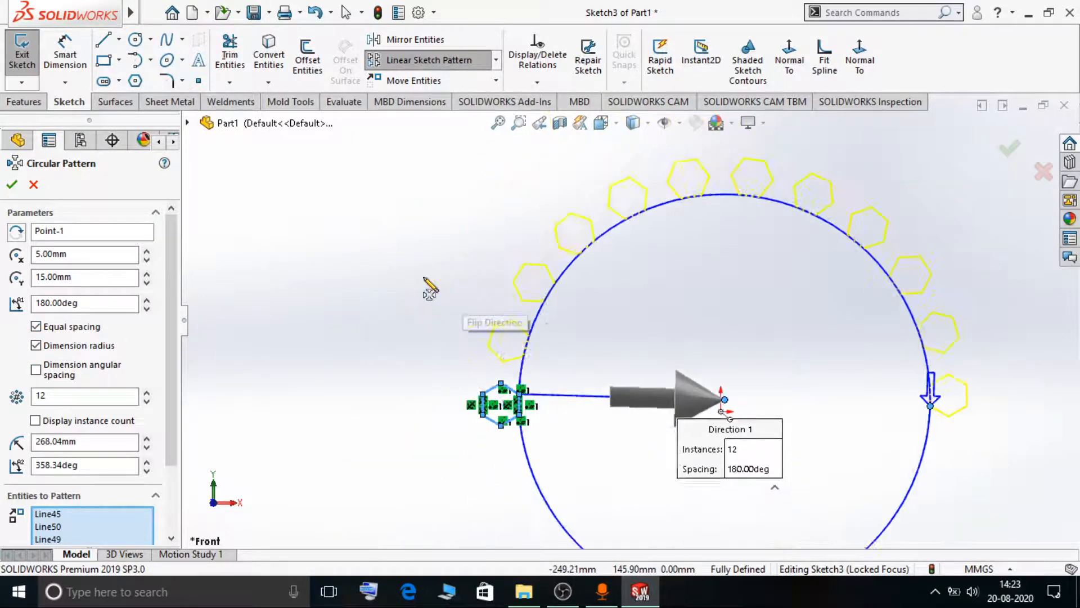
- Examine the pattern's radius setting and the list of hexagon lines being patterned
{"action": "scroll", "coordinate": [112, 388], "scroll_direction": "down", "scroll_amount": 3}
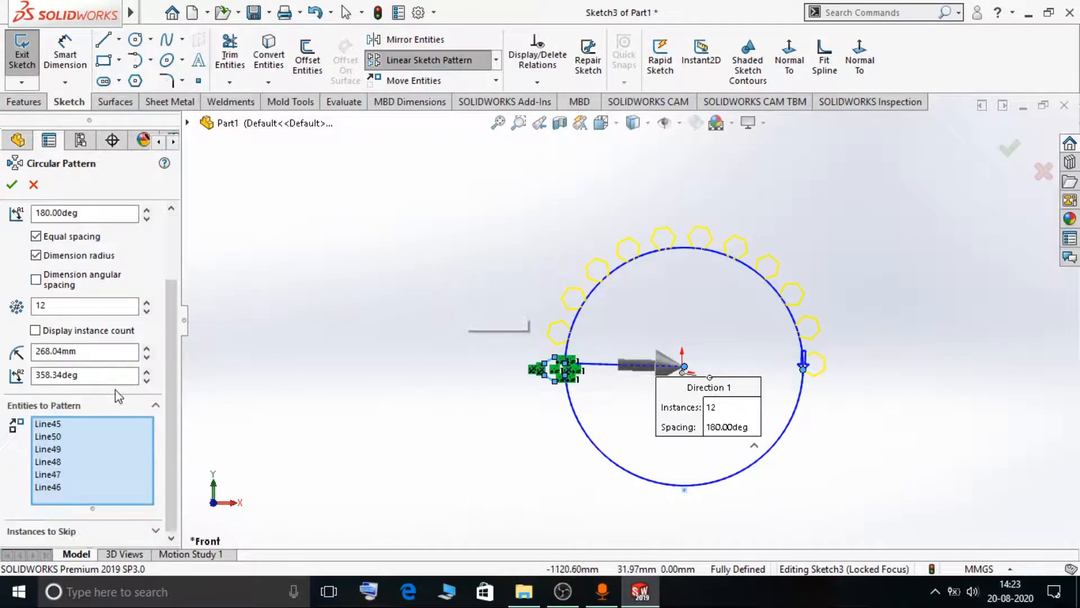
{"action": "scroll", "coordinate": [116, 390], "scroll_direction": "up", "scroll_amount": 3}
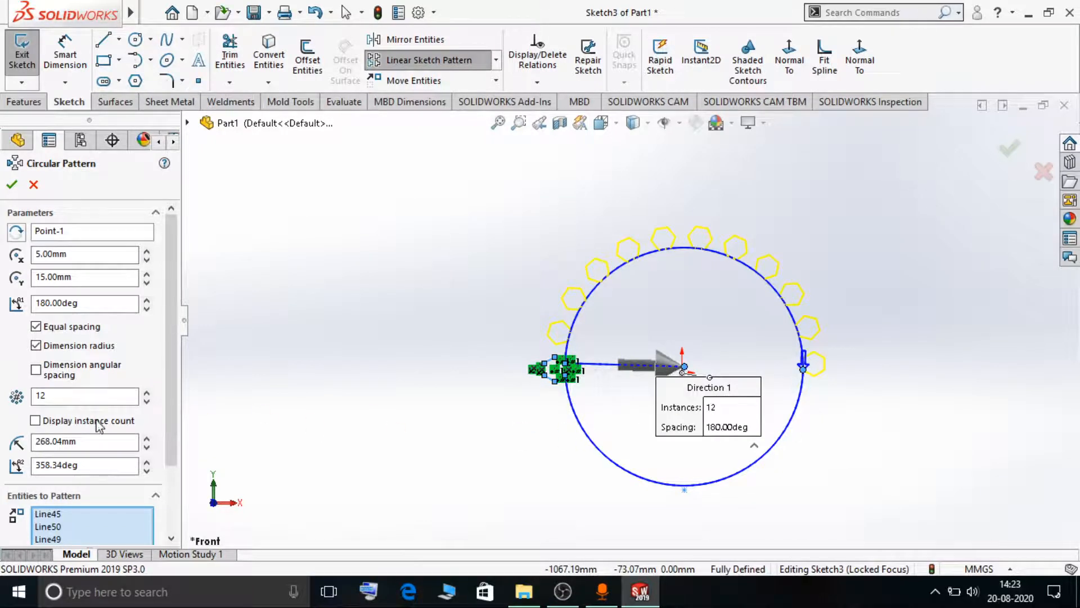
{"action": "double_click", "coordinate": [97, 445]}
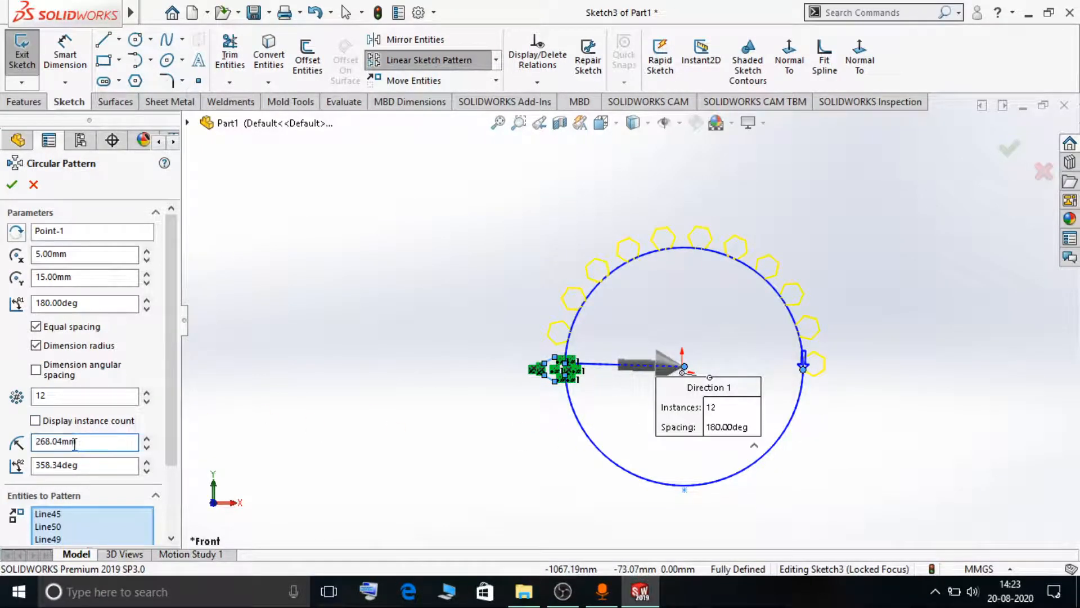
{"action": "scroll", "coordinate": [779, 447], "scroll_direction": "down", "scroll_amount": 2}
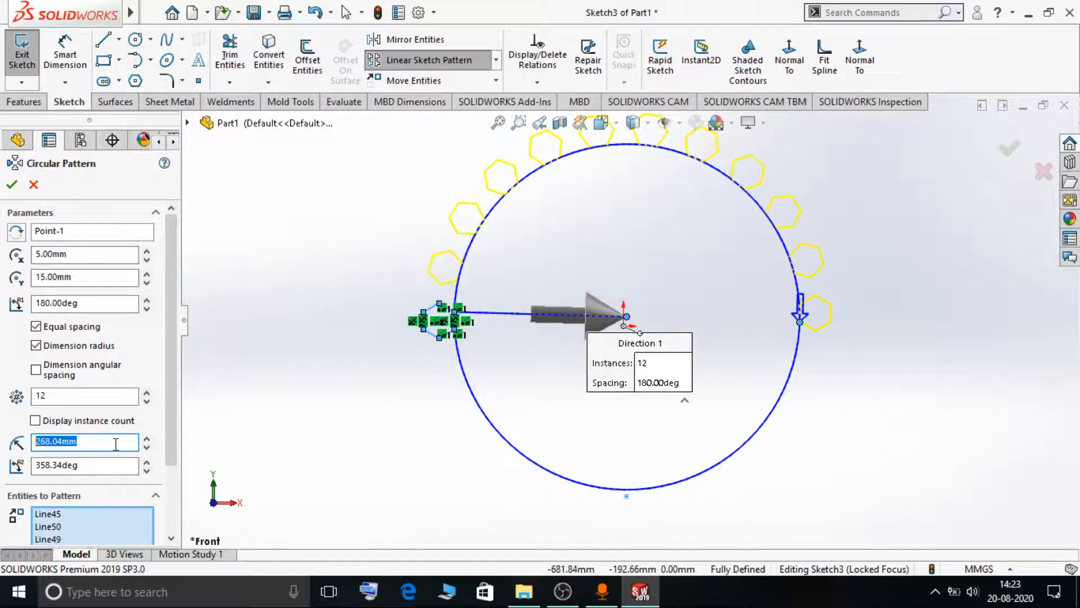
{"action": "scroll", "coordinate": [174, 429], "scroll_direction": "down", "scroll_amount": 3}
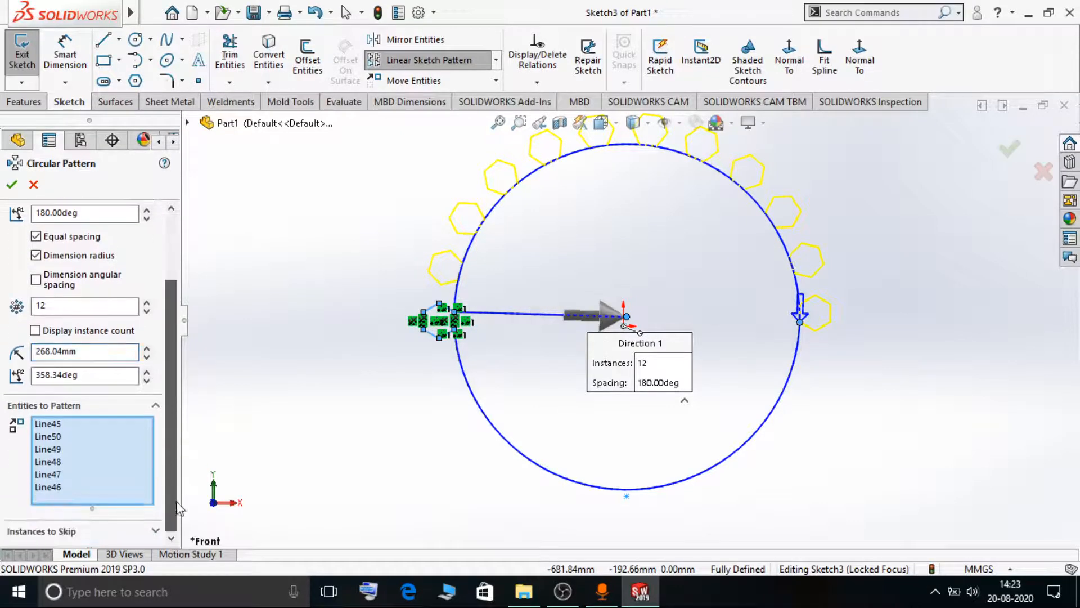
{"action": "left_click", "coordinate": [88, 439]}
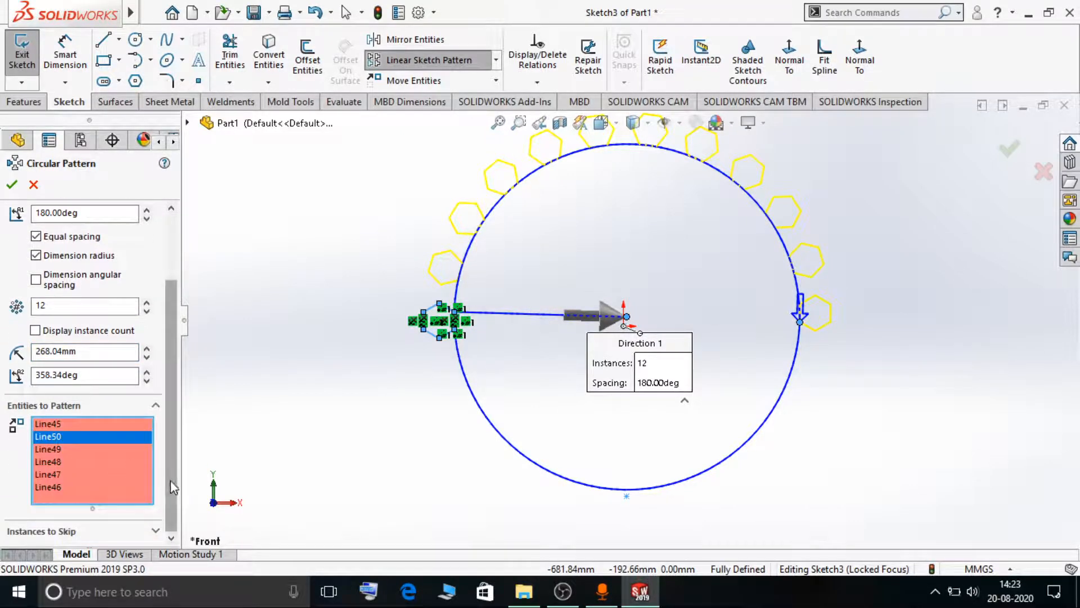
- Expand the Instances to Skip options and activate the selection of instances on the pattern preview
{"action": "left_click", "coordinate": [156, 531]}
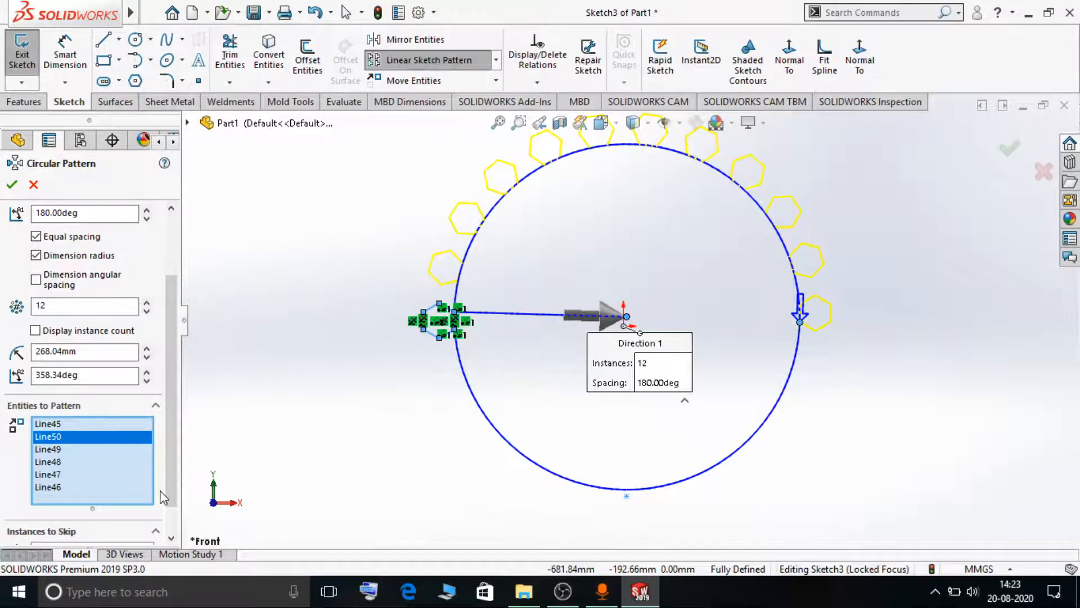
{"action": "scroll", "coordinate": [169, 495], "scroll_direction": "down", "scroll_amount": 1}
{"action": "left_click", "coordinate": [112, 522]}
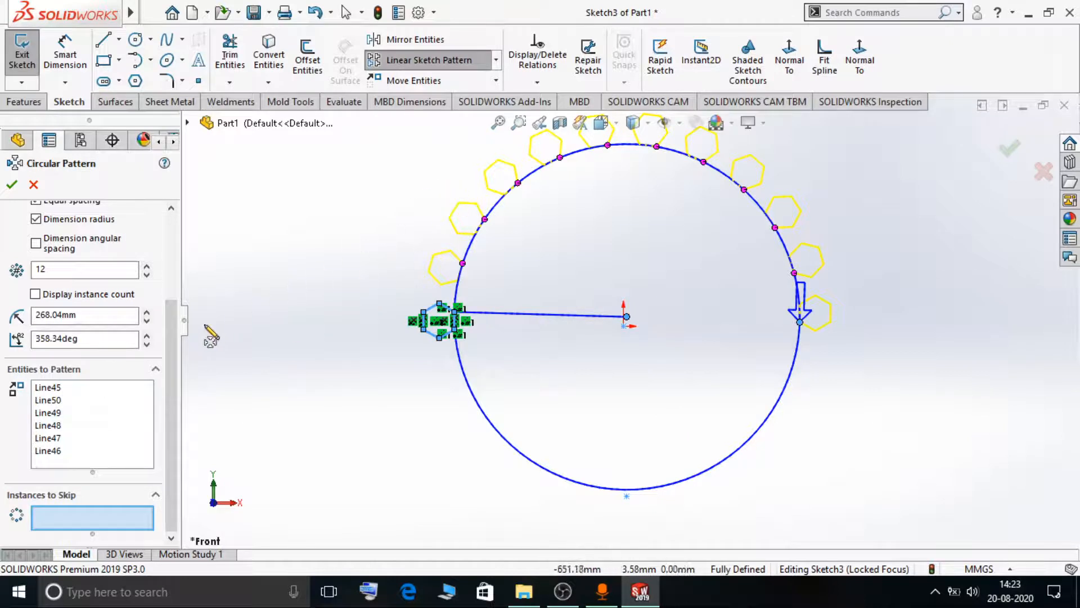
{"action": "scroll", "coordinate": [175, 346], "scroll_direction": "up", "scroll_amount": 3}
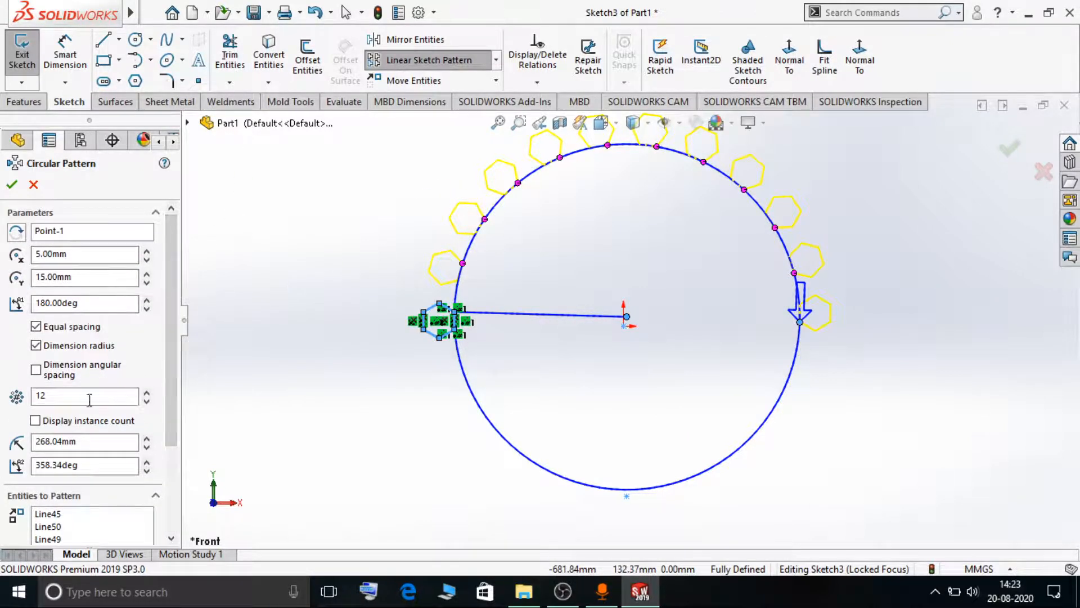
- Set the pattern's total angle to 360 degrees and its instance count to 16
{"action": "left_click", "coordinate": [82, 304]}
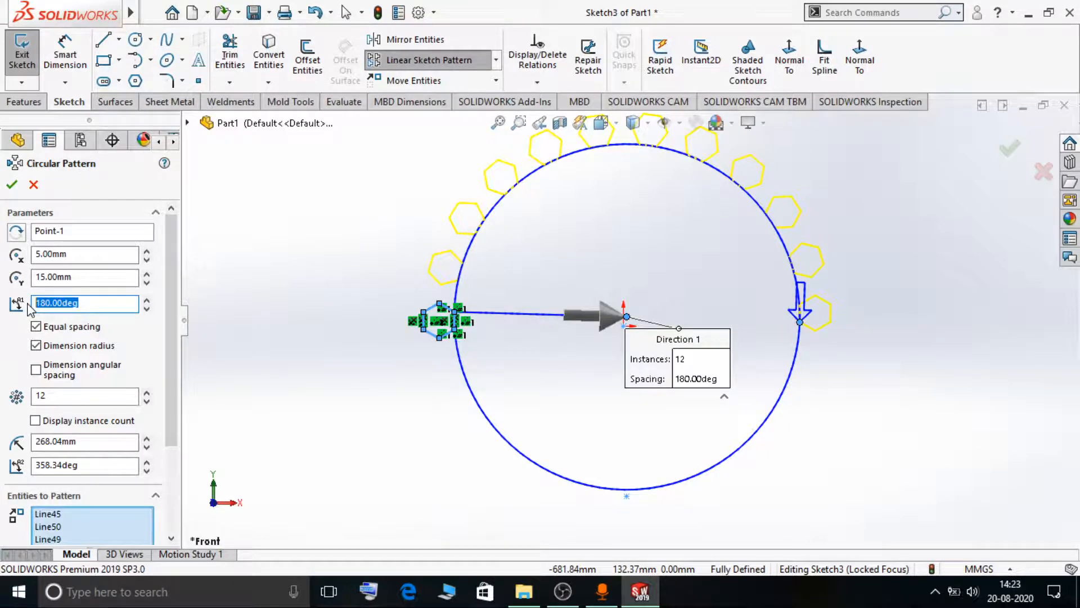
{"action": "type", "text": "360"}
{"action": "key", "text": "Return"}
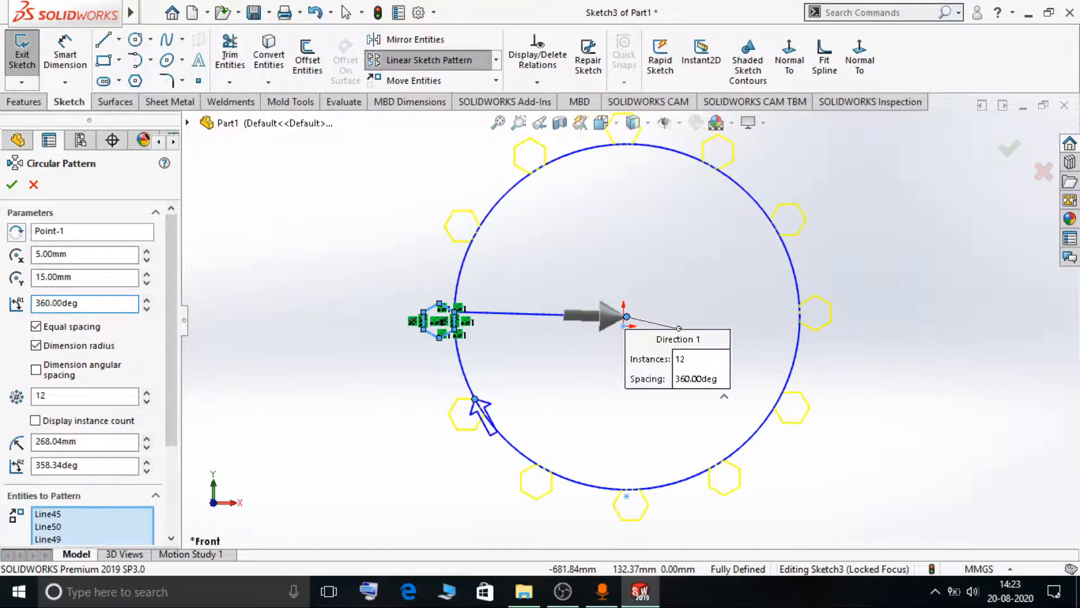
{"action": "left_click", "coordinate": [146, 392]}
{"action": "left_click", "coordinate": [146, 392]}
{"action": "left_click", "coordinate": [146, 392]}
{"action": "left_click", "coordinate": [146, 392]}
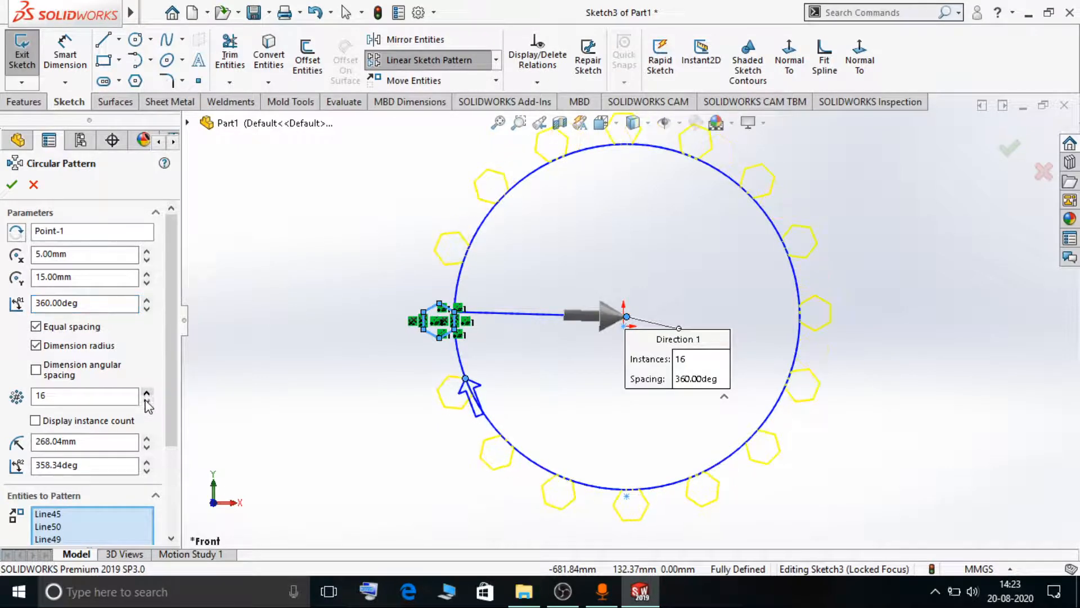
{"action": "scroll", "coordinate": [616, 388], "scroll_direction": "up", "scroll_amount": 2}
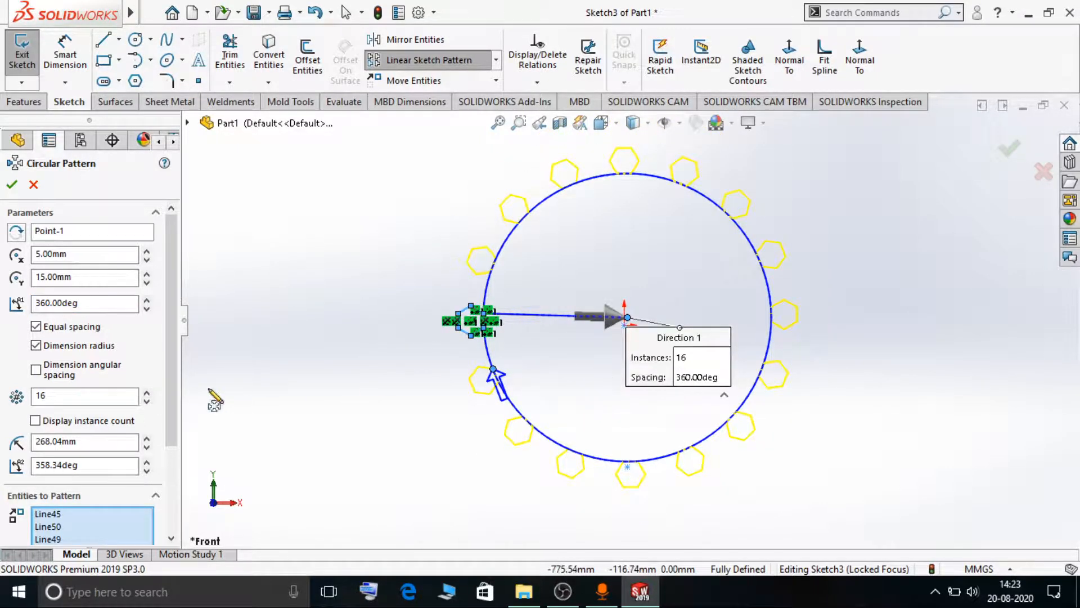
- Skip the 4th, 9th, 12th and 15th instances, counted clockwise from the original hexagon, and accept the circular pattern
{"action": "left_click_drag", "start_coordinate": [170, 393], "coordinate": [172, 479]}
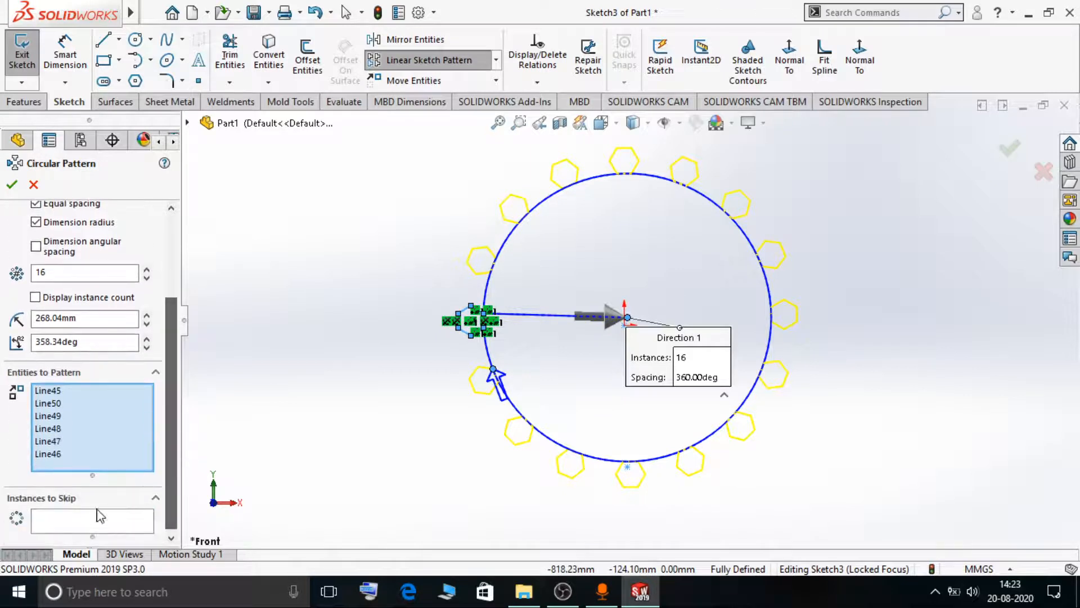
{"action": "left_click", "coordinate": [82, 521]}
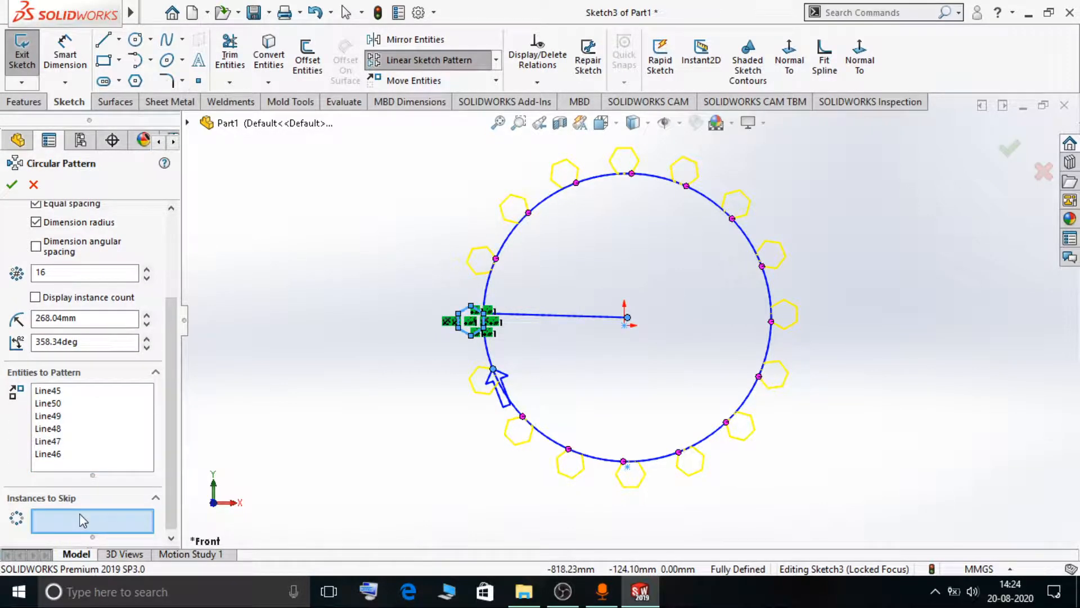
{"action": "left_click", "coordinate": [576, 184]}
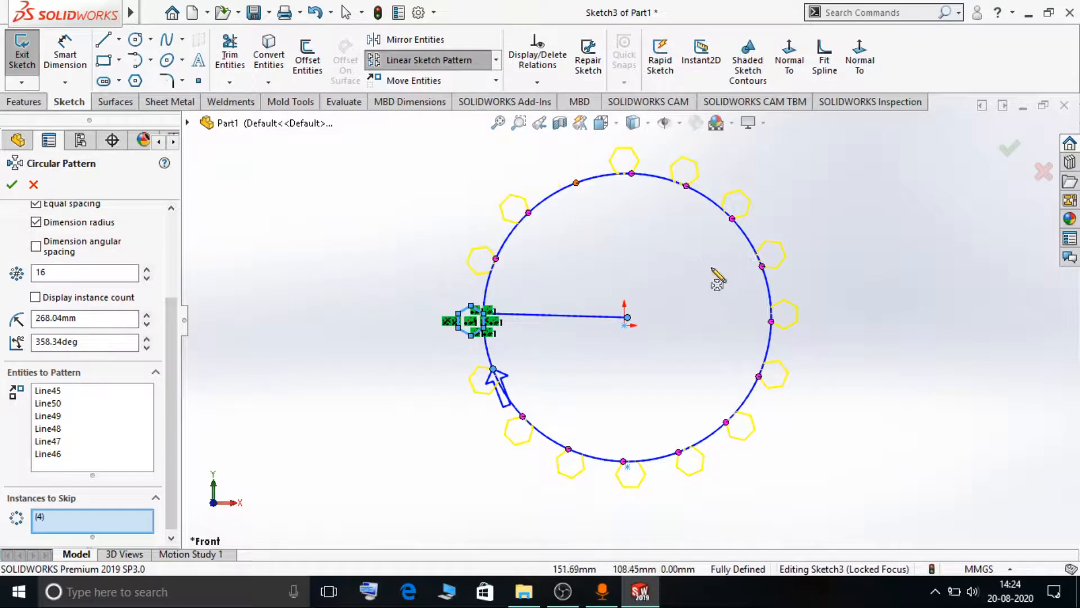
{"action": "left_click", "coordinate": [771, 322]}
{"action": "left_click", "coordinate": [679, 452]}
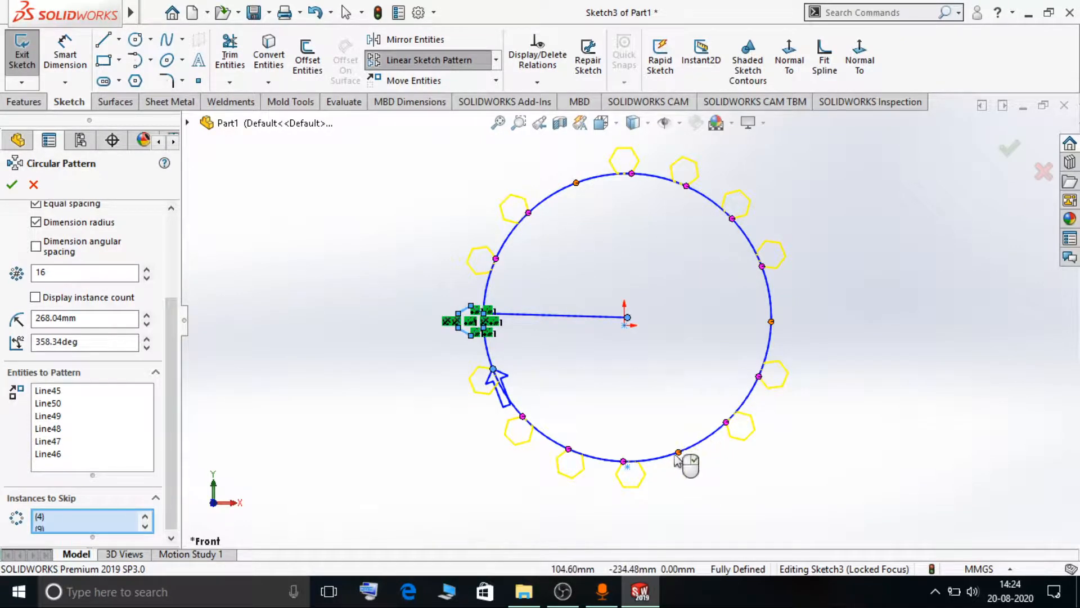
{"action": "left_click", "coordinate": [522, 416]}
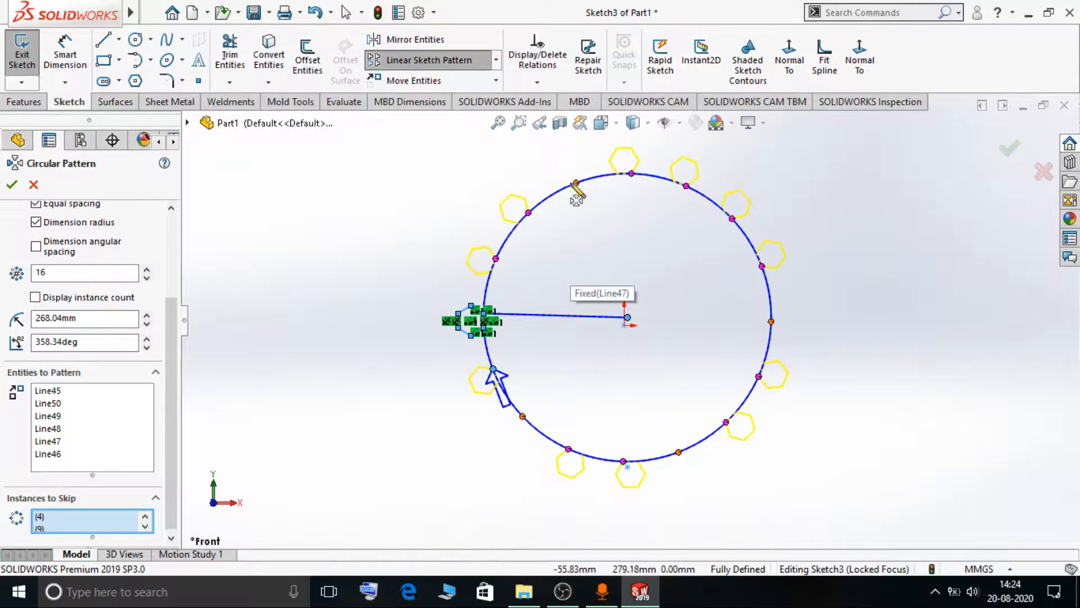
{"action": "scroll", "coordinate": [179, 318], "scroll_direction": "up", "scroll_amount": 3}
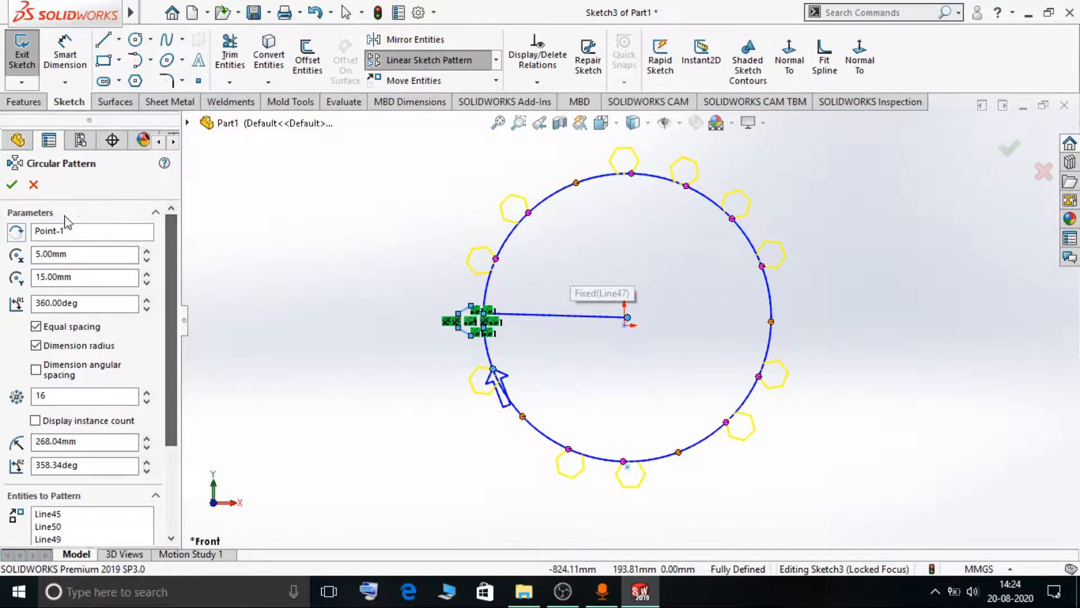
{"action": "scroll", "coordinate": [97, 413], "scroll_direction": "down", "scroll_amount": 3}
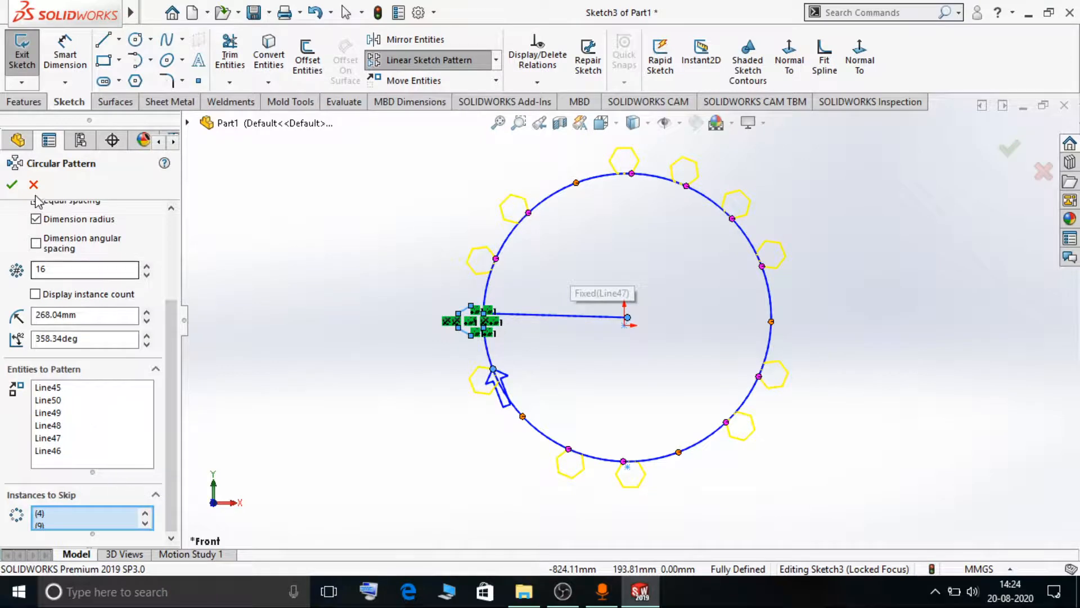
{"action": "left_click", "coordinate": [11, 185]}
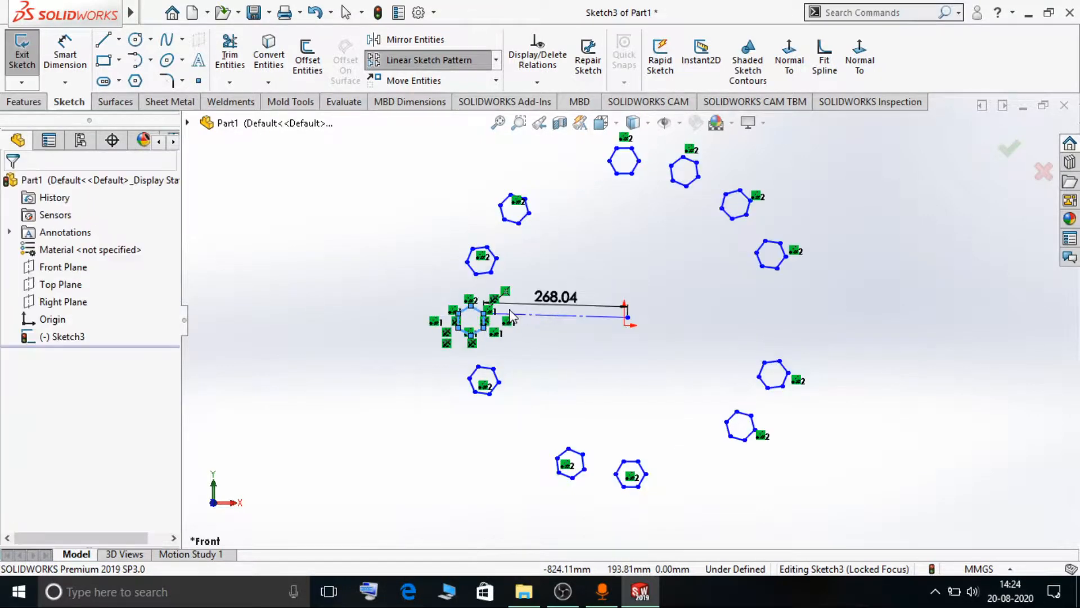
{"action": "scroll", "coordinate": [846, 315], "scroll_direction": "up", "scroll_amount": 1}
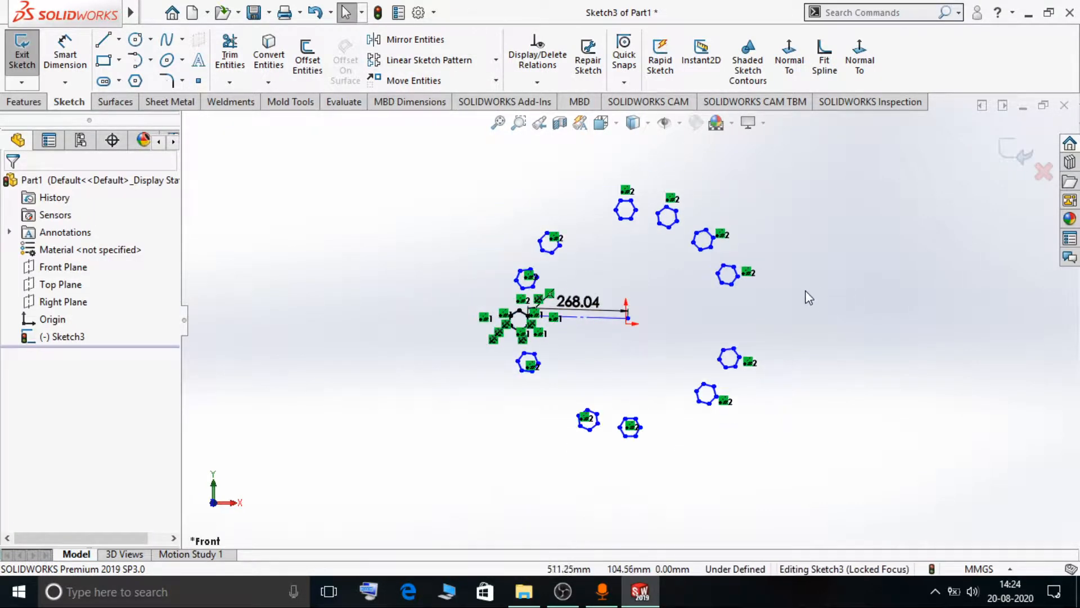
{"action": "scroll", "coordinate": [805, 290], "scroll_direction": "down", "scroll_amount": 2}
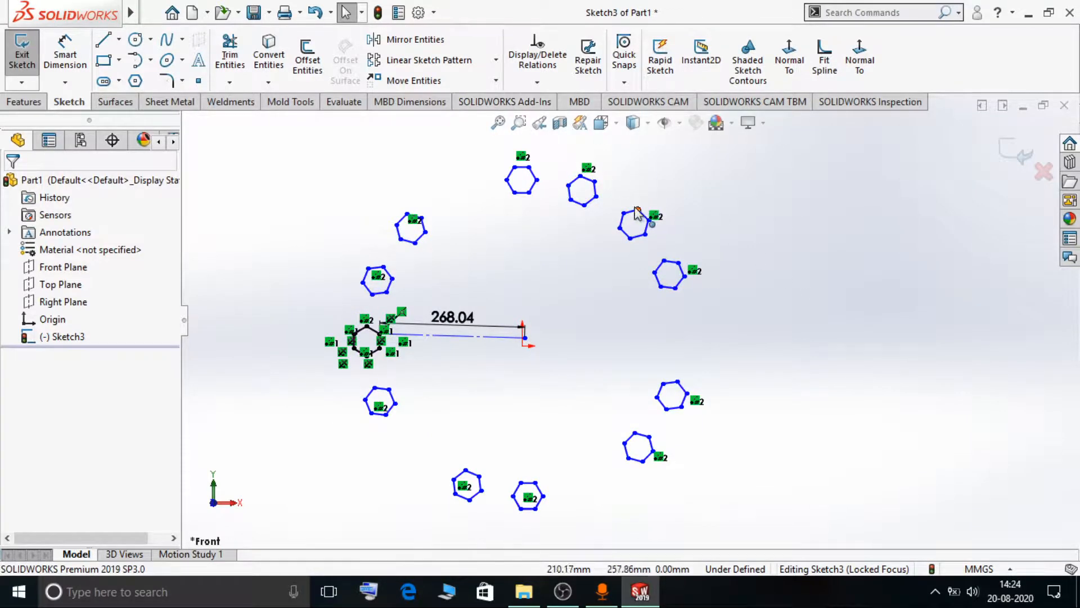
{"action": "left_click", "coordinate": [621, 224]}
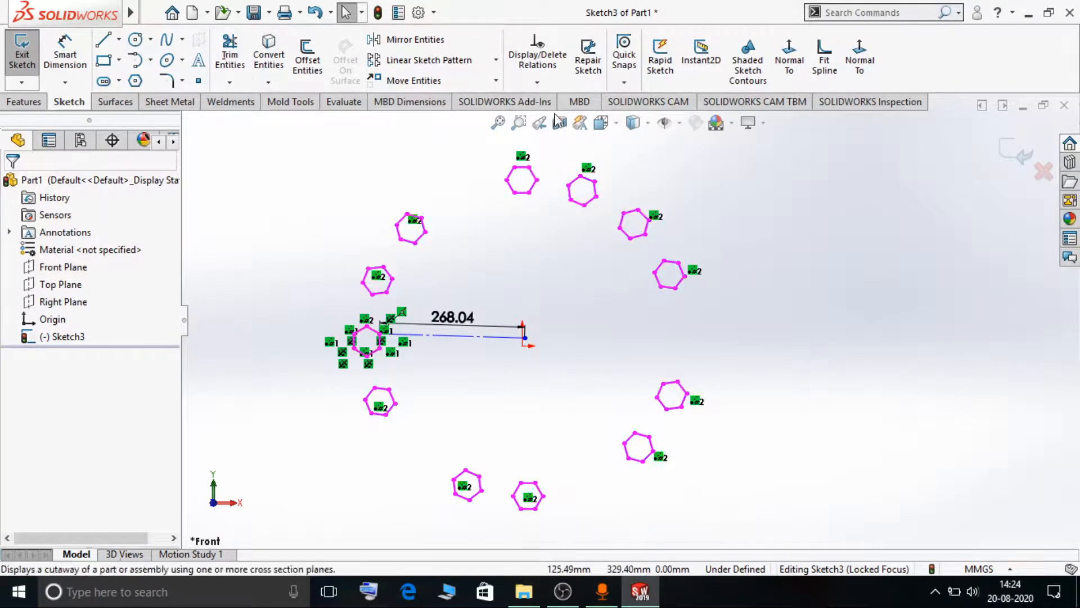
{"action": "left_click", "coordinate": [496, 61]}
{"action": "left_click", "coordinate": [471, 135]}
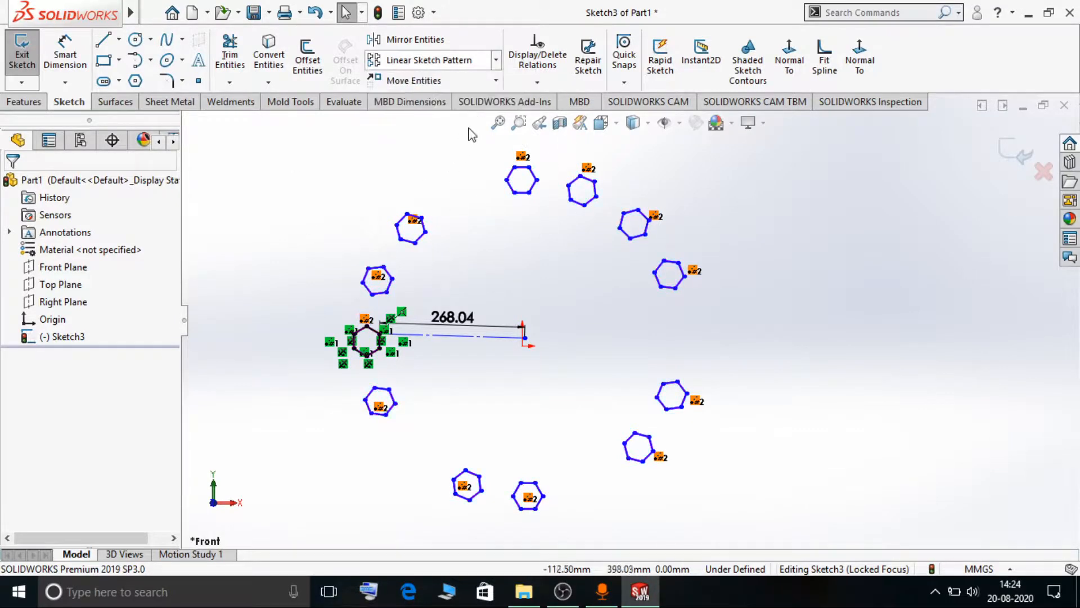
{"action": "left_click", "coordinate": [498, 64]}
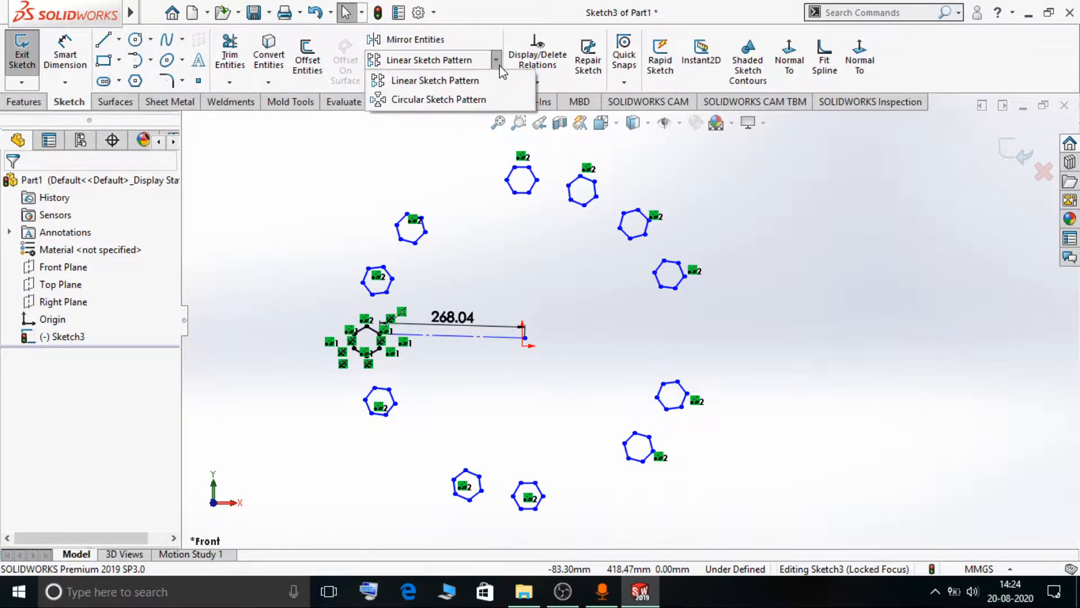
{"action": "left_click", "coordinate": [763, 224]}
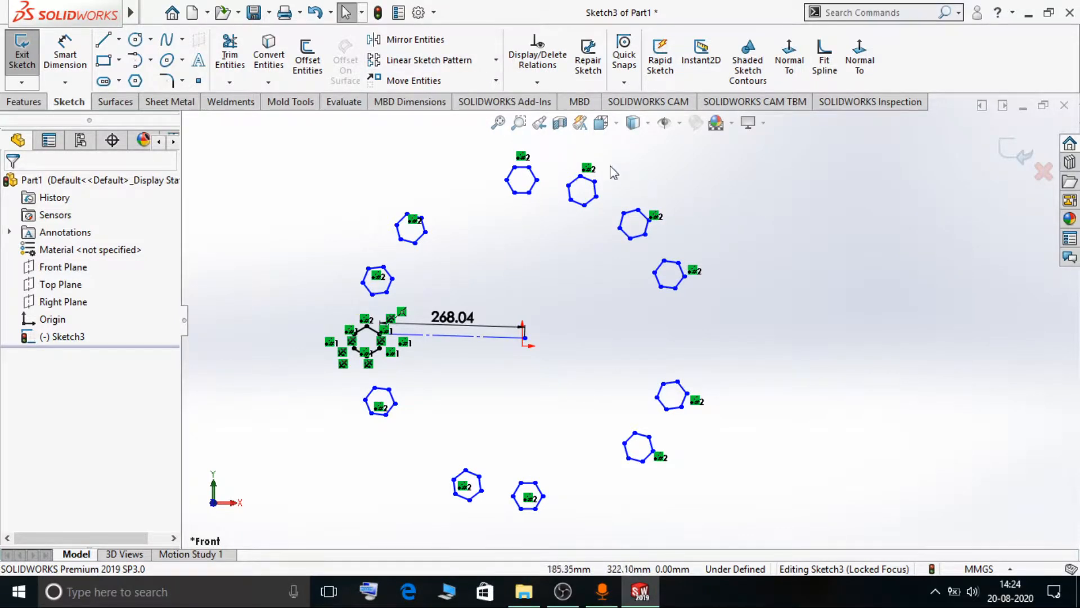
{"action": "left_click", "coordinate": [496, 80]}
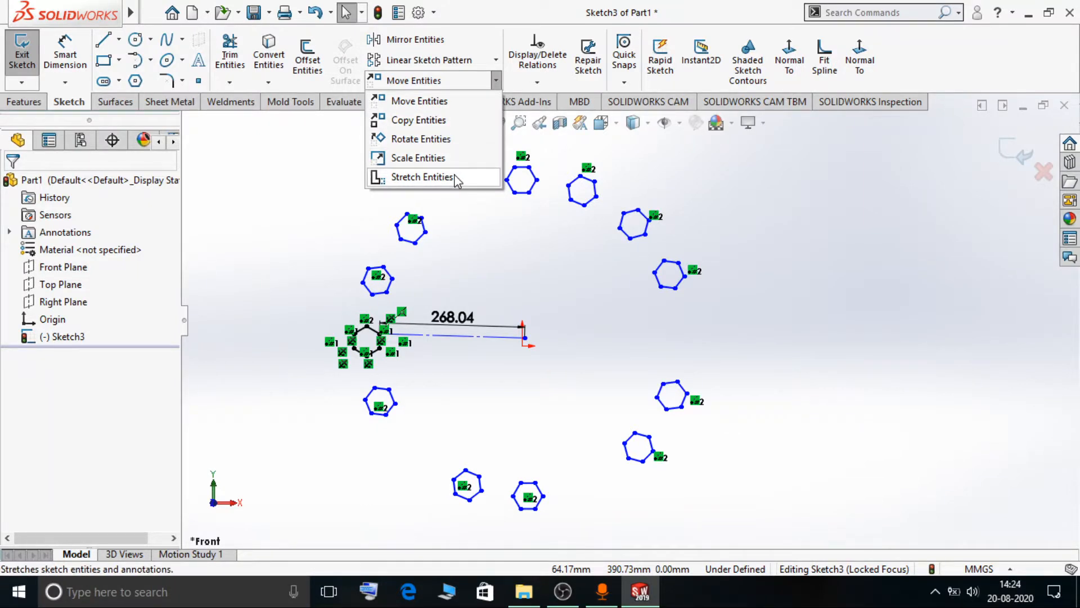
{"action": "left_click", "coordinate": [821, 198]}
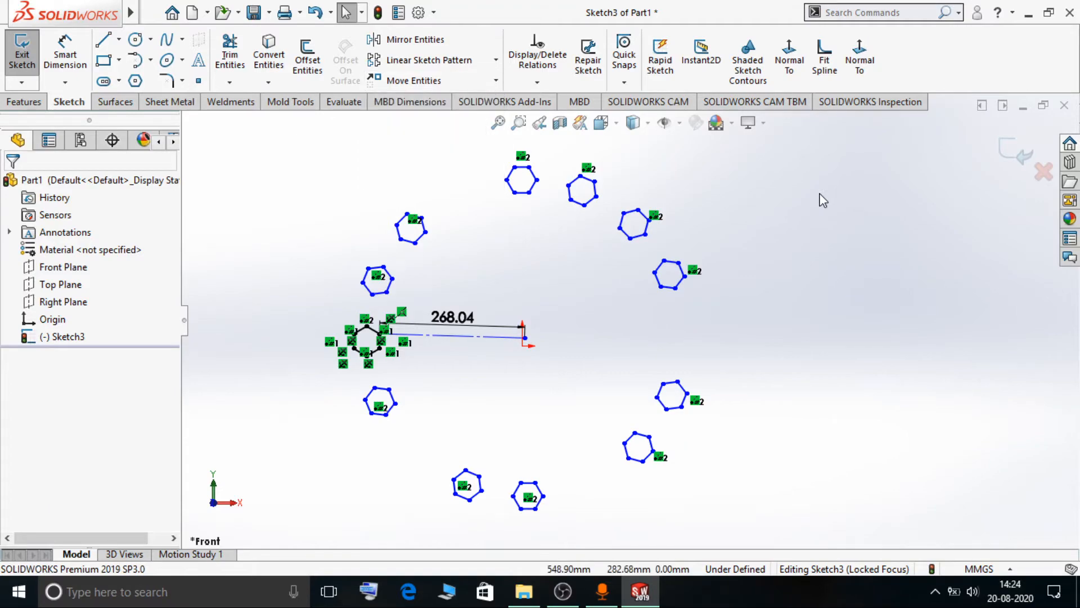